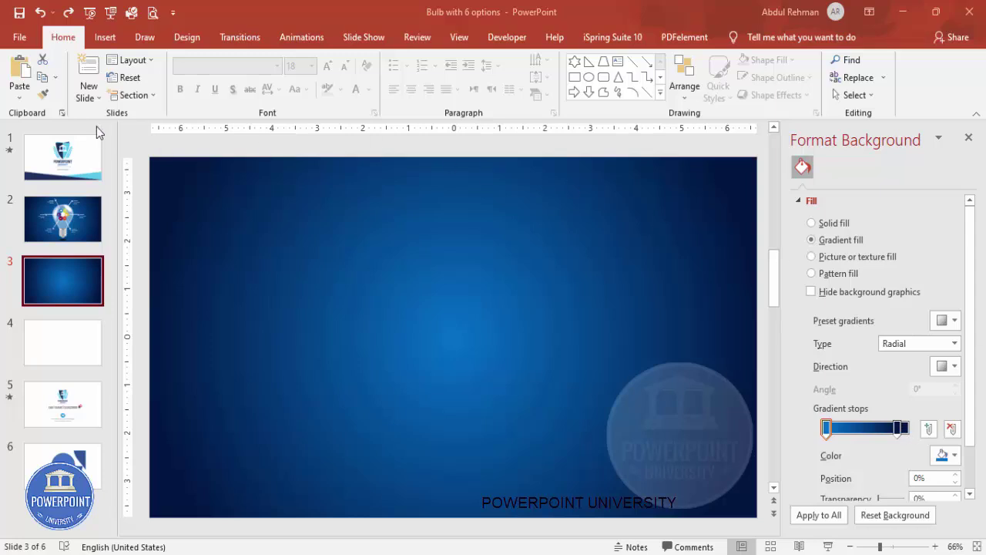
- Show the slide guides and draw an oval circle near the slide centre
{"action": "left_click", "coordinate": [459, 37]}
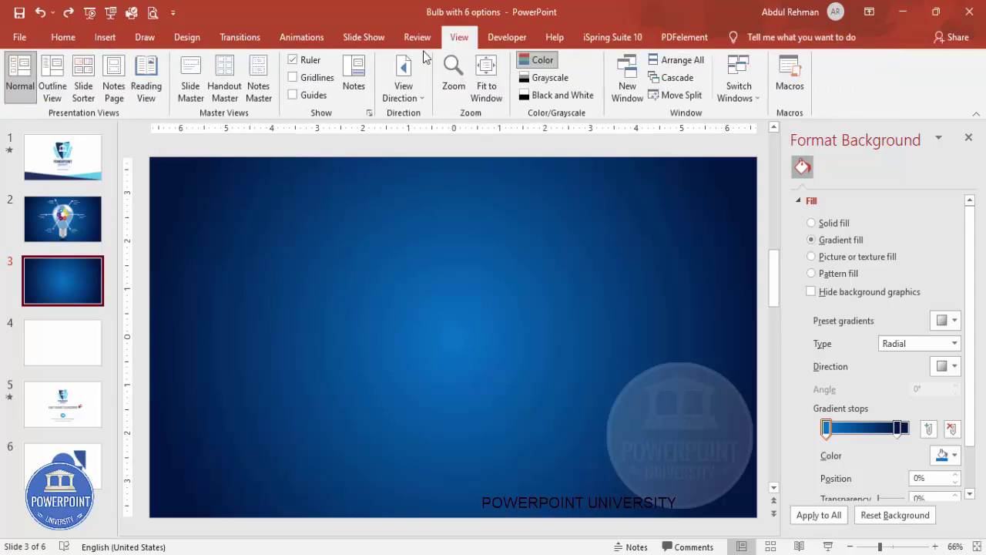
{"action": "left_click", "coordinate": [308, 97]}
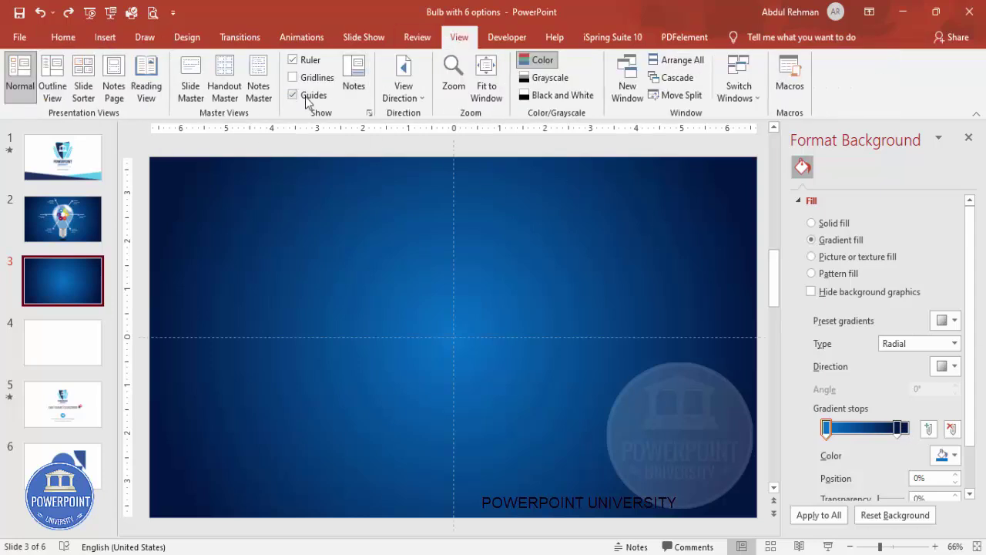
{"action": "left_click", "coordinate": [104, 37]}
{"action": "left_click", "coordinate": [234, 96]}
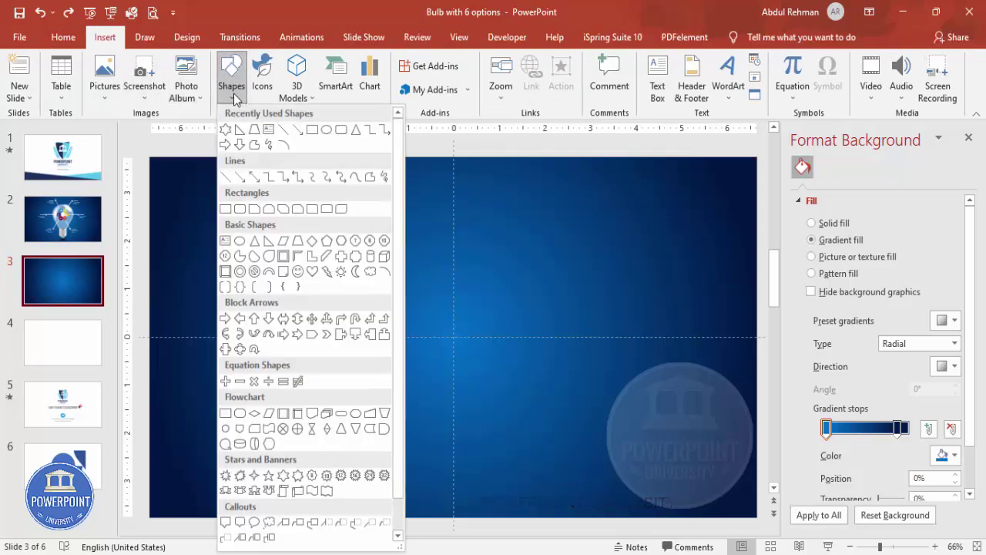
{"action": "left_click", "coordinate": [239, 244]}
{"action": "left_click_drag", "start_coordinate": [395, 251], "coordinate": [498, 414]}
- Align the circle to the slide's horizontal centre and vertical middle
{"action": "left_click", "coordinate": [819, 61]}
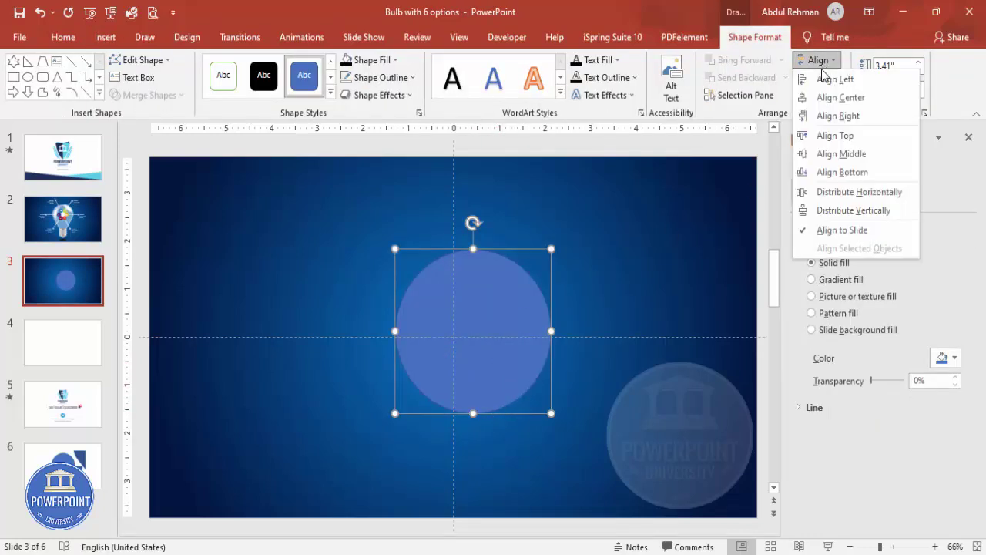
{"action": "left_click", "coordinate": [838, 97]}
{"action": "left_click", "coordinate": [824, 62]}
{"action": "left_click", "coordinate": [845, 159]}
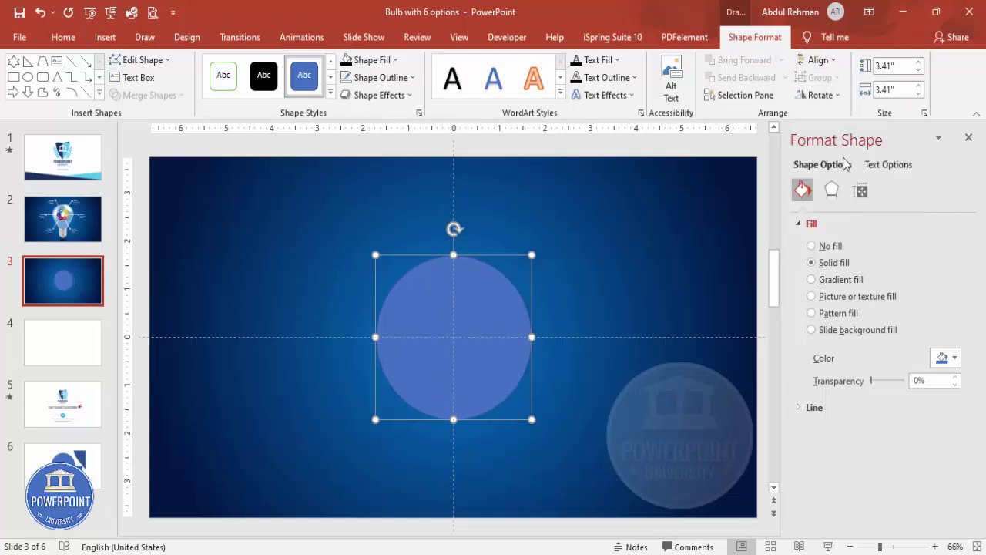
- Fill the circle white at 24% transparency
{"action": "left_click", "coordinate": [347, 61]}
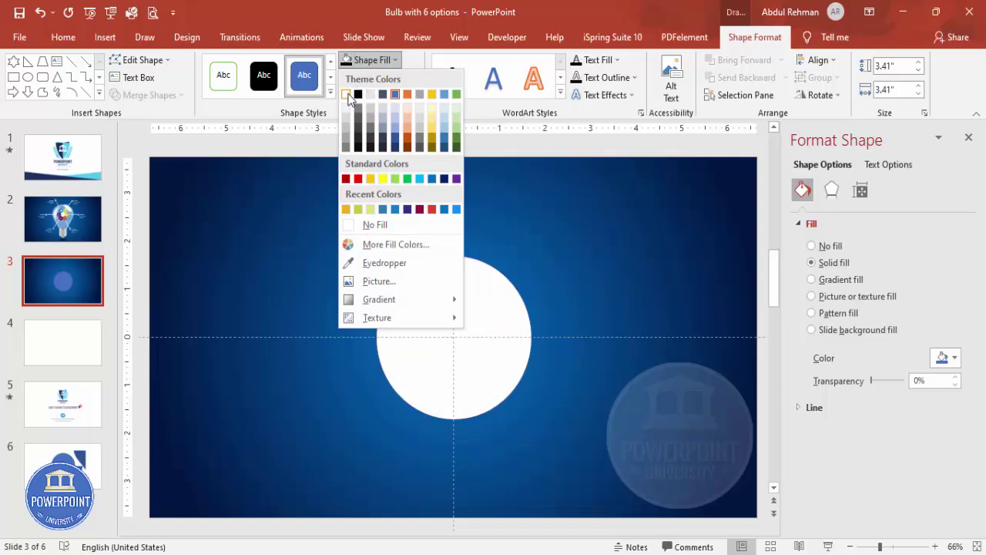
{"action": "left_click", "coordinate": [348, 93]}
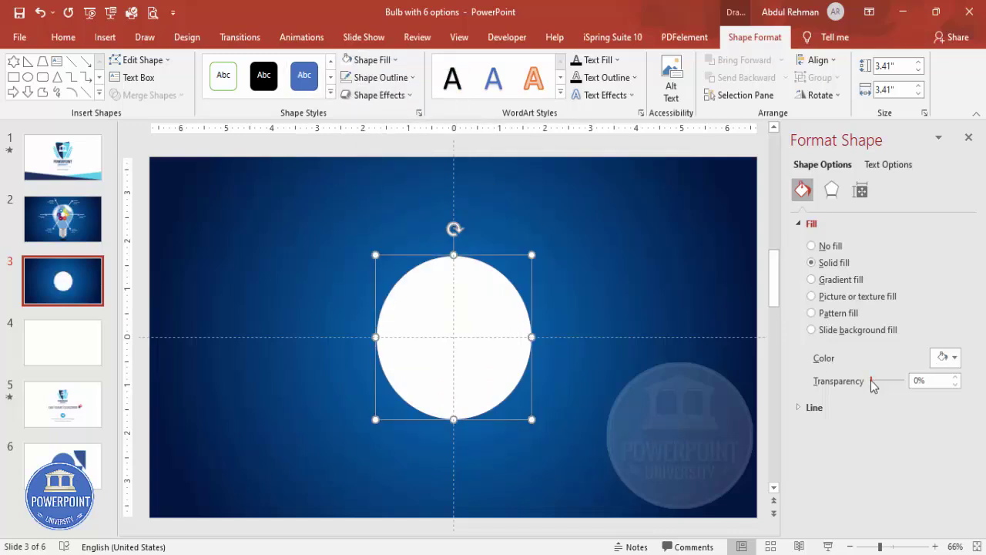
{"action": "left_click_drag", "start_coordinate": [871, 381], "coordinate": [878, 381]}
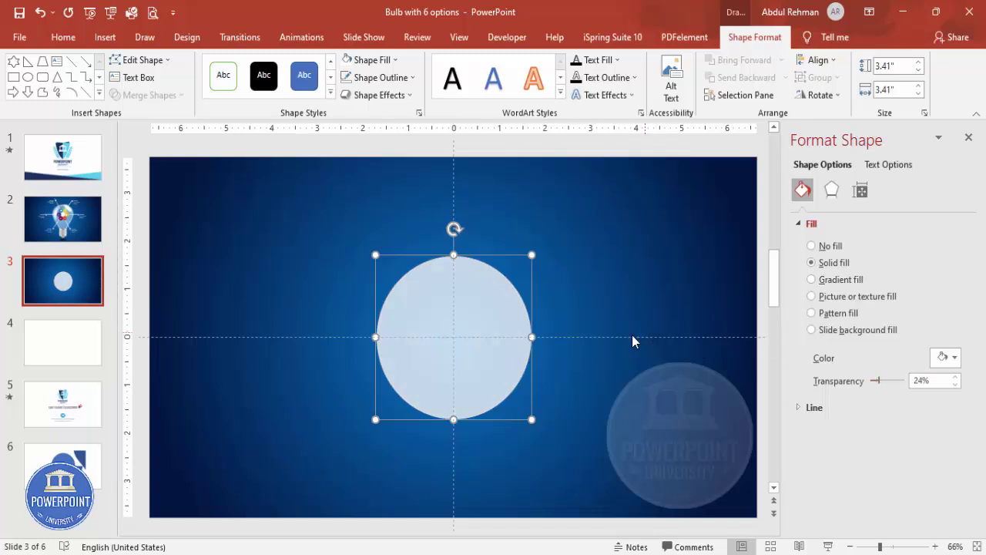
{"action": "left_click", "coordinate": [578, 256]}
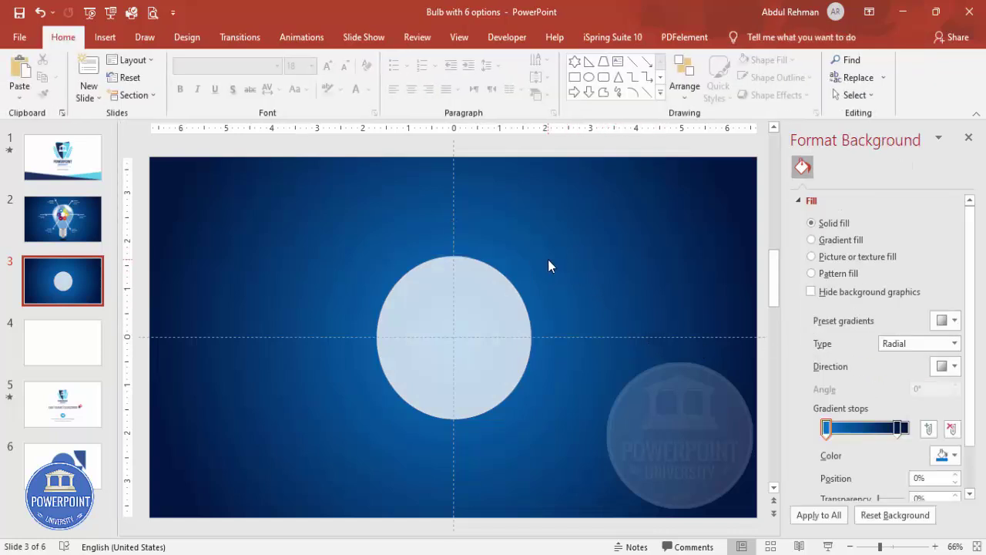
- Draw a tall rectangle down from the circle's centre, with no outline and 28% transparency
{"action": "left_click", "coordinate": [103, 37]}
{"action": "left_click", "coordinate": [228, 85]}
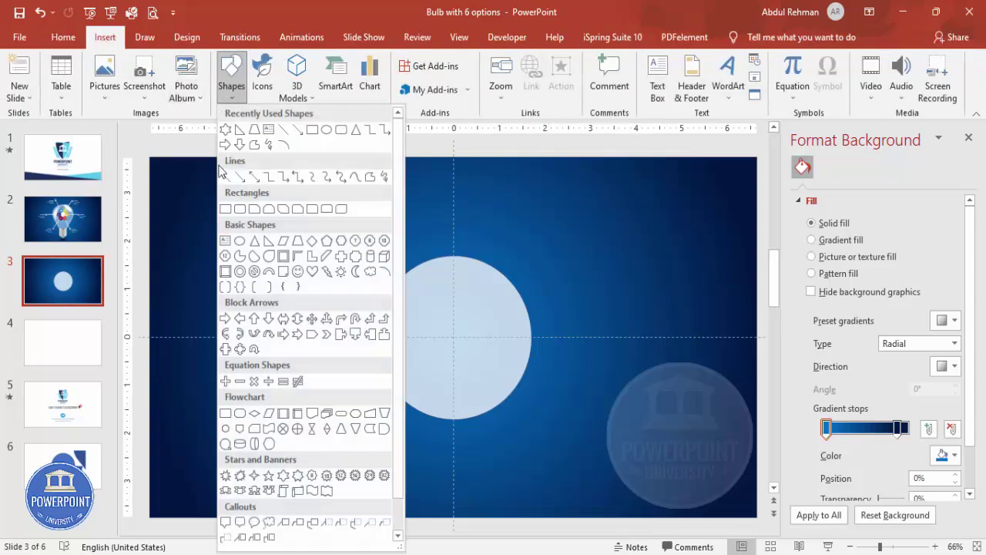
{"action": "left_click", "coordinate": [238, 209]}
{"action": "left_click_drag", "start_coordinate": [426, 336], "coordinate": [455, 481]}
{"action": "left_click", "coordinate": [380, 77]}
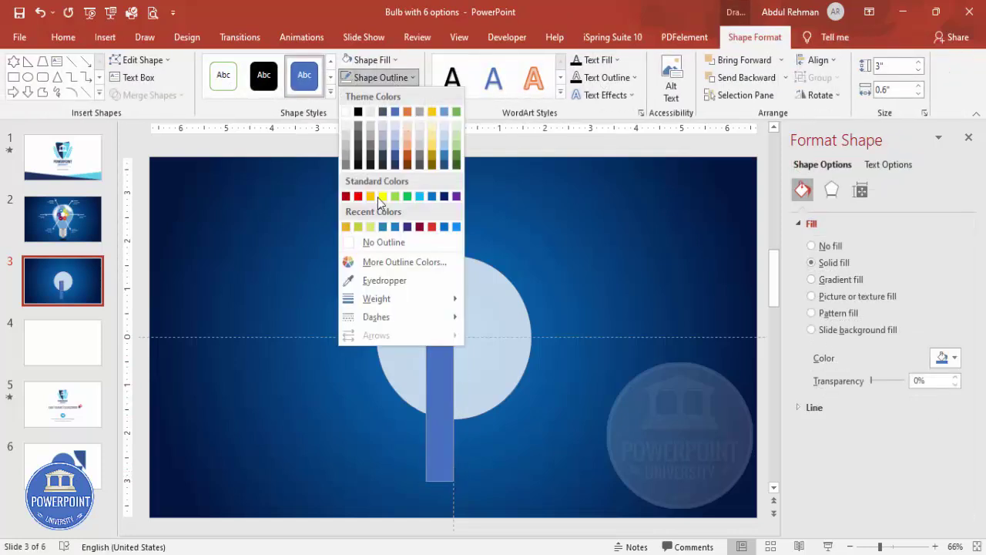
{"action": "left_click", "coordinate": [385, 243]}
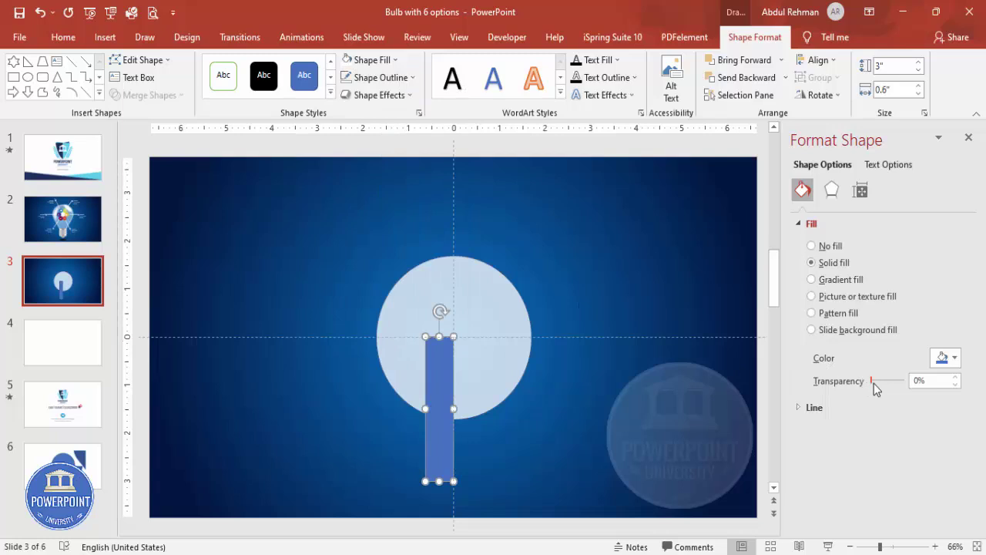
{"action": "left_click_drag", "start_coordinate": [871, 381], "coordinate": [878, 381]}
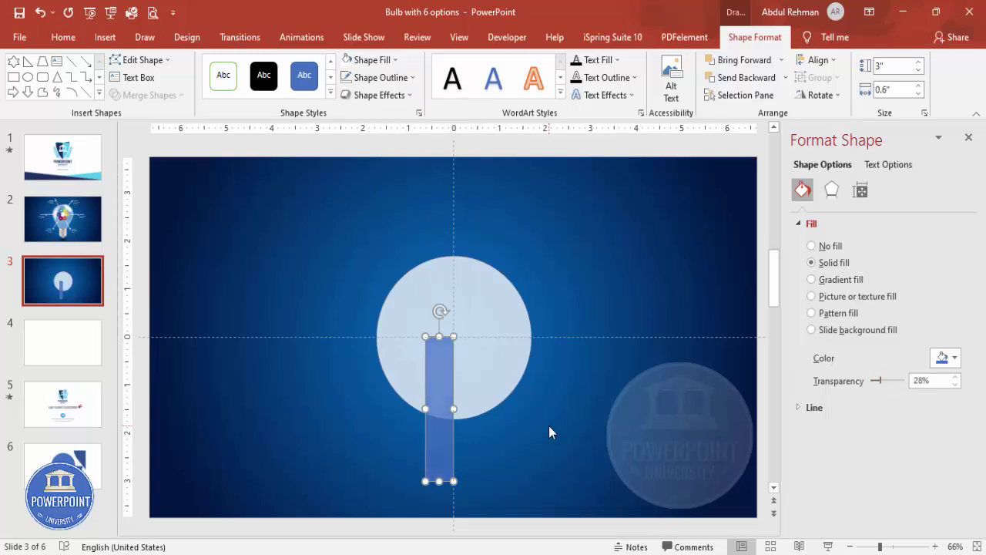
{"action": "left_click", "coordinate": [298, 269]}
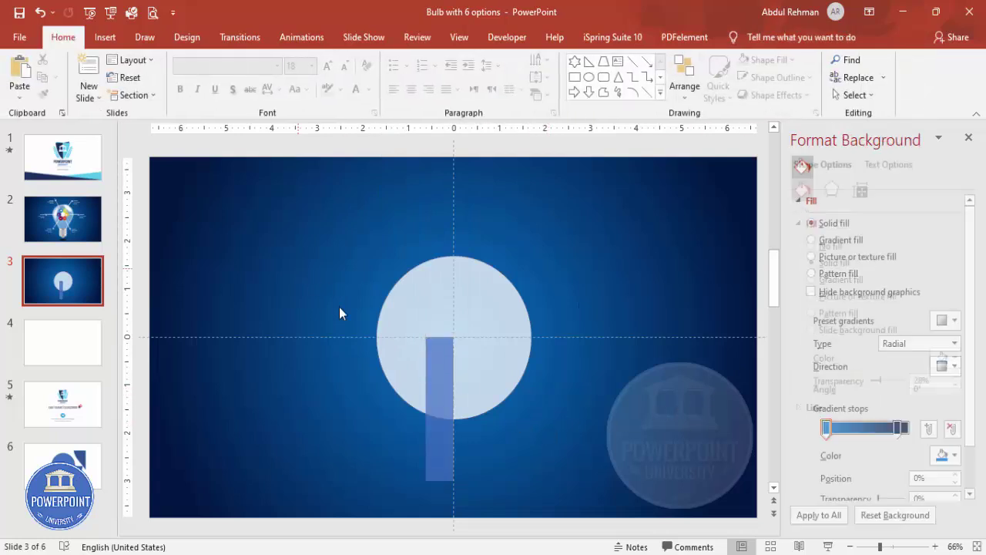
- Draw a right triangle left of the rectangle with no outline and 26% transparency
{"action": "left_click", "coordinate": [105, 37]}
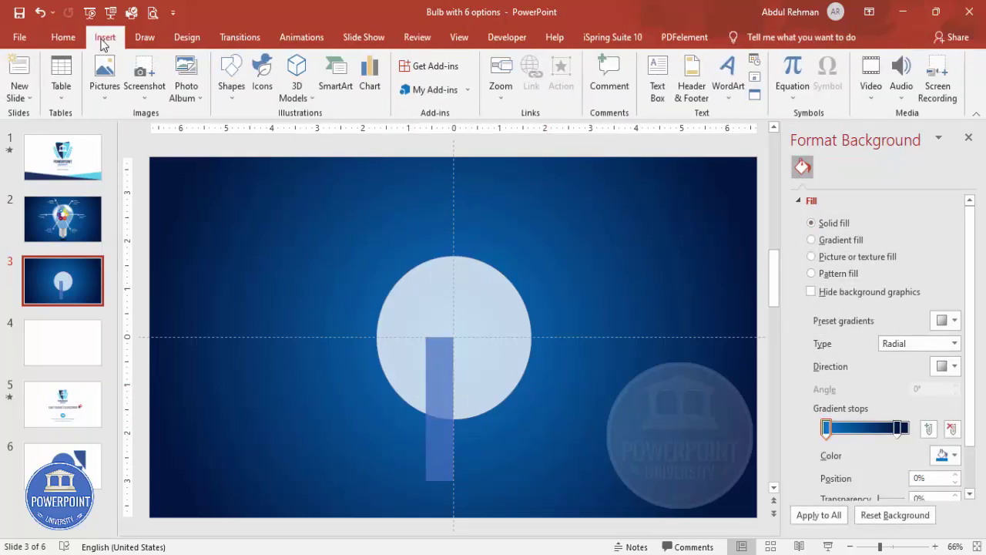
{"action": "left_click", "coordinate": [233, 92]}
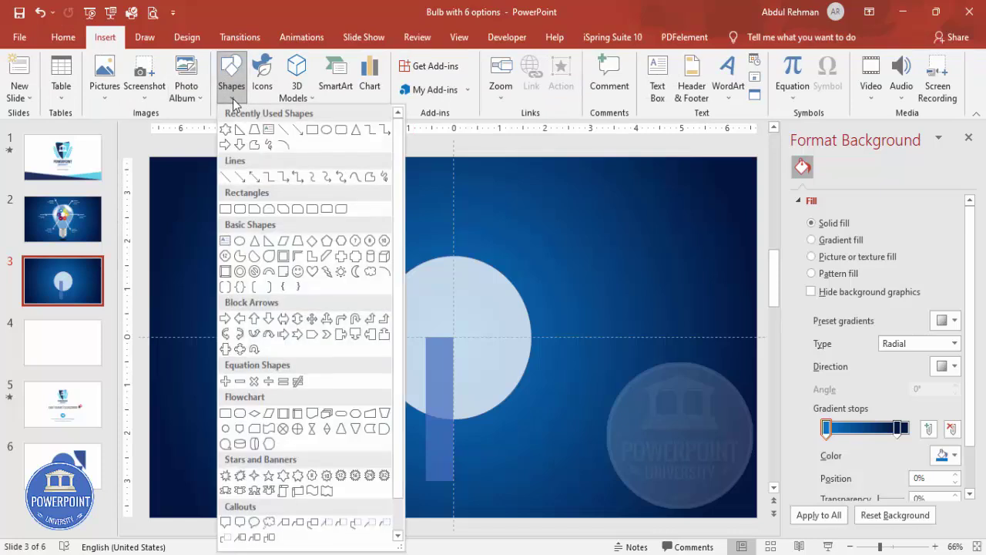
{"action": "left_click", "coordinate": [269, 242]}
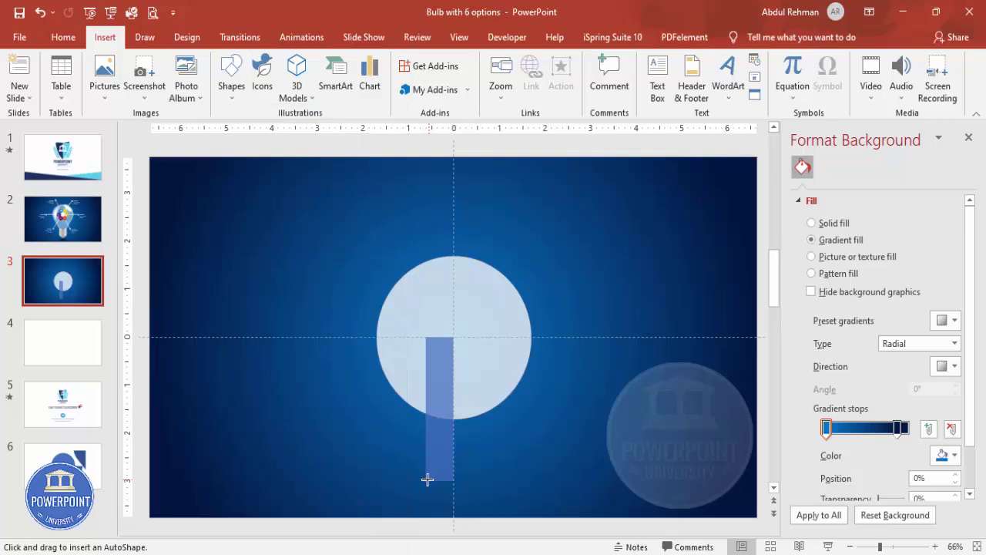
{"action": "left_click_drag", "start_coordinate": [425, 480], "coordinate": [376, 338]}
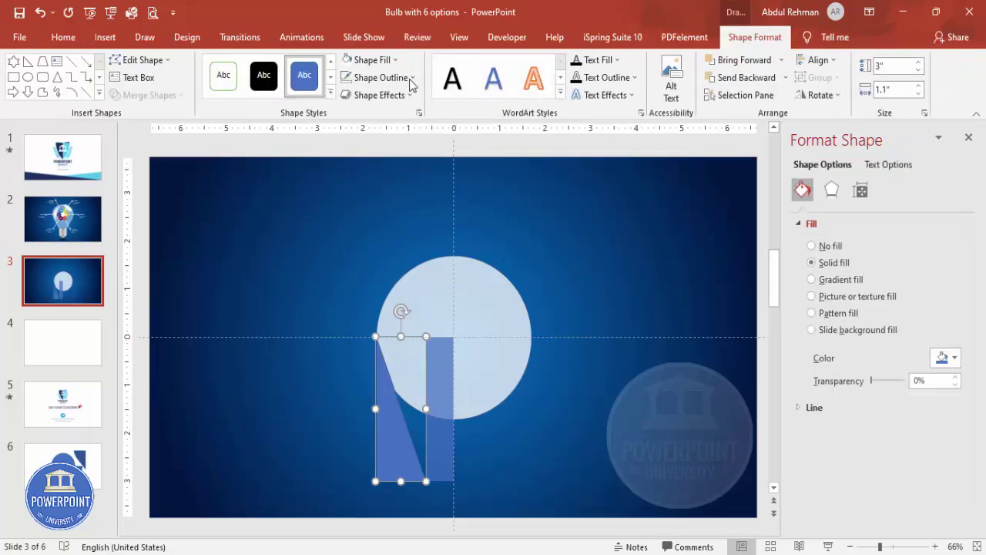
{"action": "left_click", "coordinate": [381, 77]}
{"action": "left_click", "coordinate": [382, 242]}
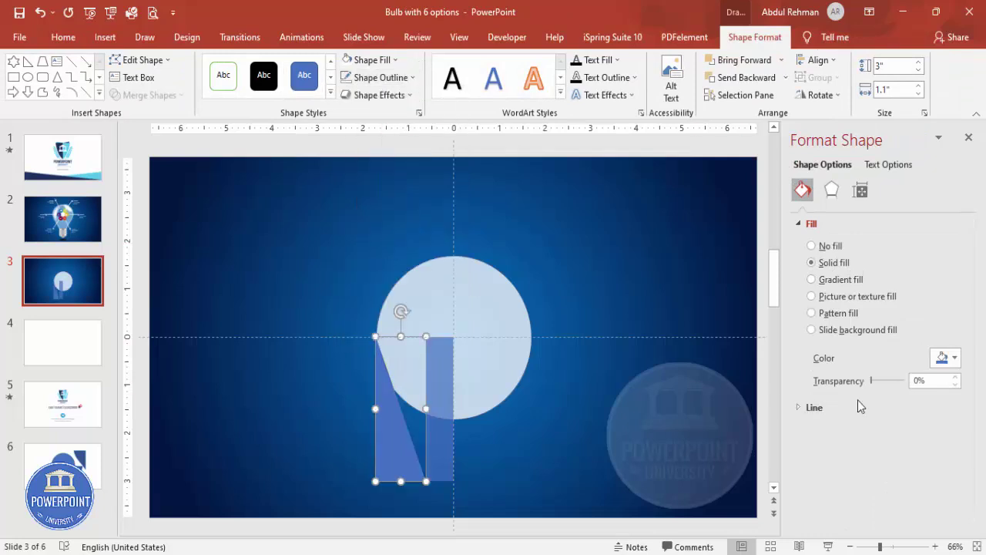
{"action": "left_click_drag", "start_coordinate": [871, 381], "coordinate": [880, 381]}
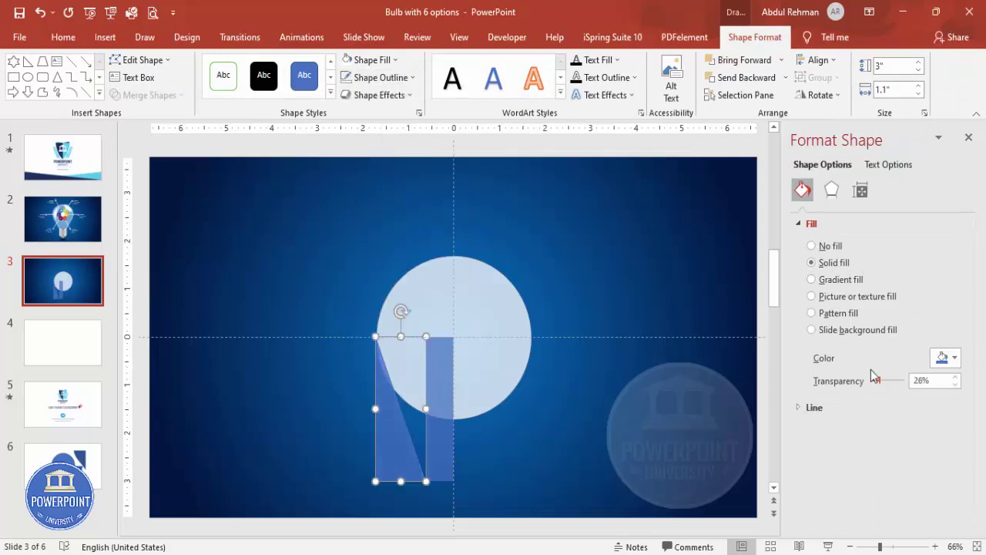
- Flip the triangle horizontally and vertically so it tapers downward
{"action": "left_click", "coordinate": [821, 95]}
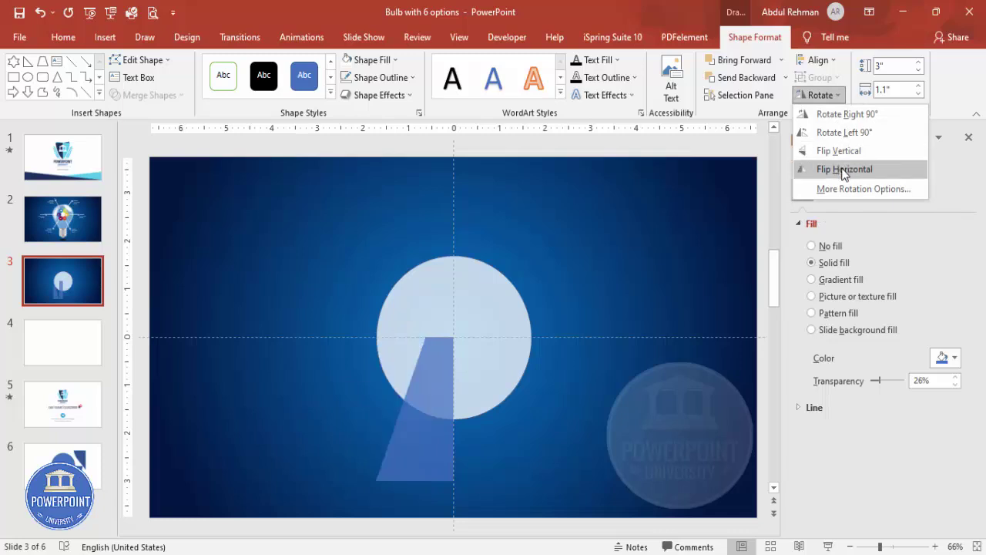
{"action": "left_click", "coordinate": [847, 171]}
{"action": "left_click", "coordinate": [820, 94]}
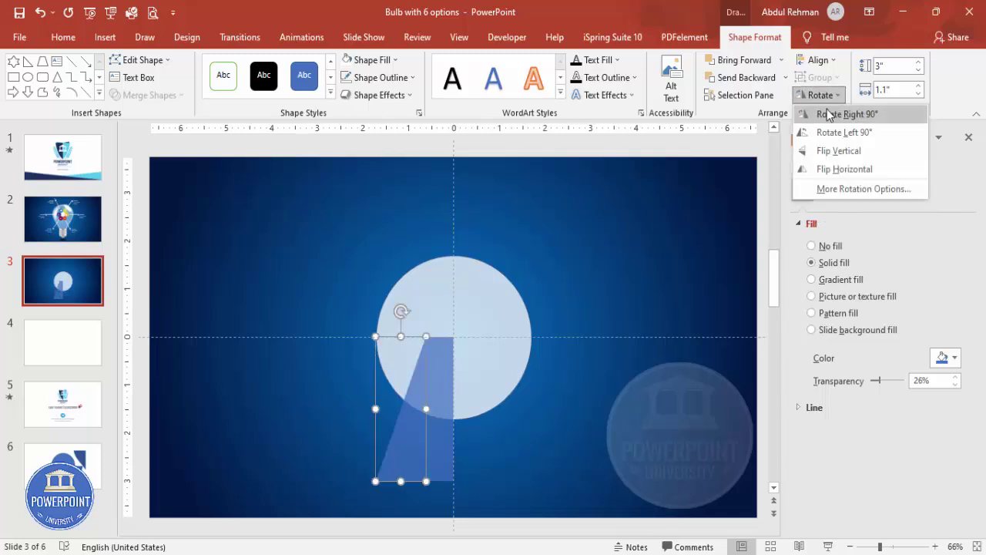
{"action": "left_click", "coordinate": [843, 155]}
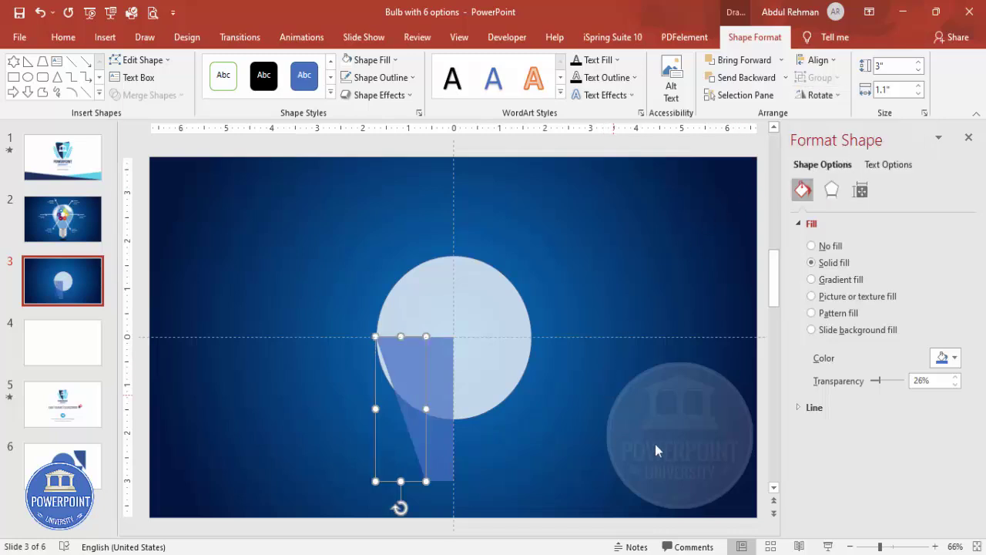
{"action": "left_click_drag", "start_coordinate": [881, 547], "coordinate": [894, 547]}
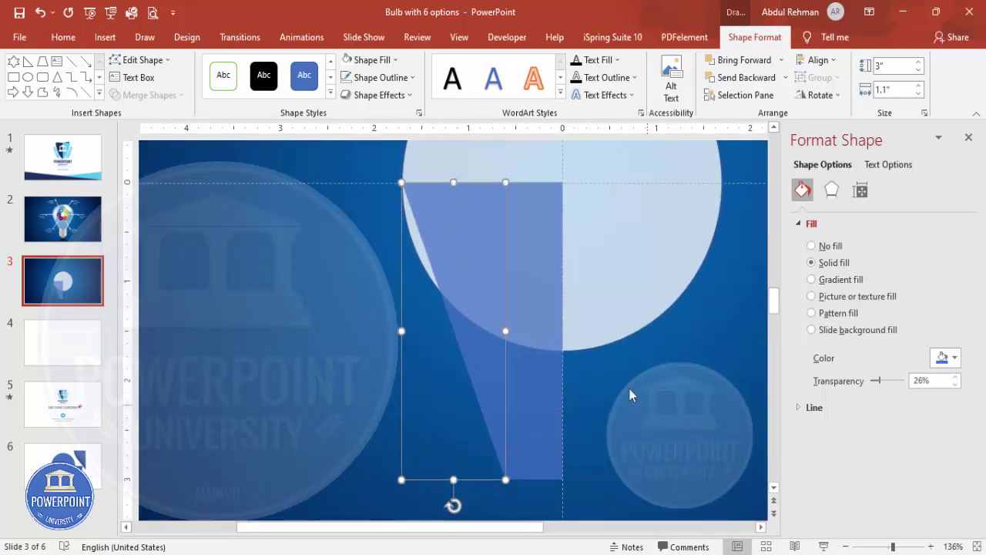
- Enter Edit Points on the triangle and bend its slanted edge into a curve from the top-left vertex
{"action": "right_click", "coordinate": [476, 233]}
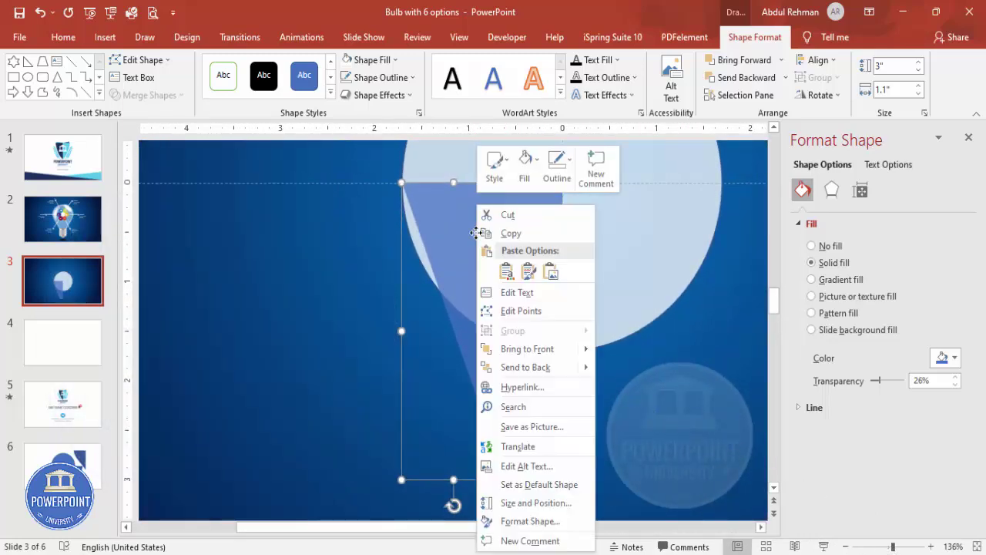
{"action": "left_click", "coordinate": [537, 312]}
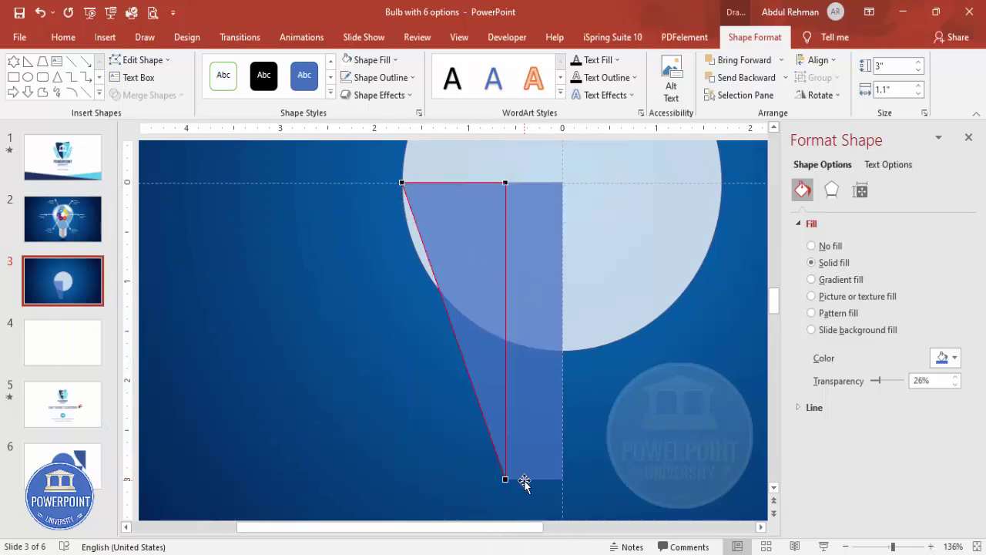
{"action": "left_click", "coordinate": [402, 183]}
{"action": "left_click_drag", "start_coordinate": [437, 283], "coordinate": [412, 279]}
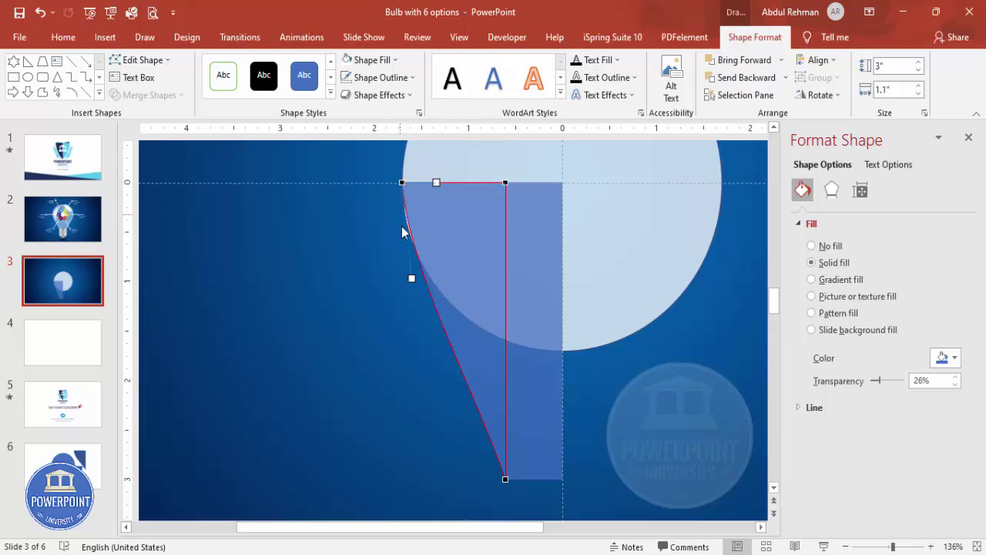
{"action": "left_click_drag", "start_coordinate": [411, 279], "coordinate": [410, 279]}
- Smooth the curve's handles at the bottom and top-left vertices, then exit point editing
{"action": "left_click", "coordinate": [506, 481]}
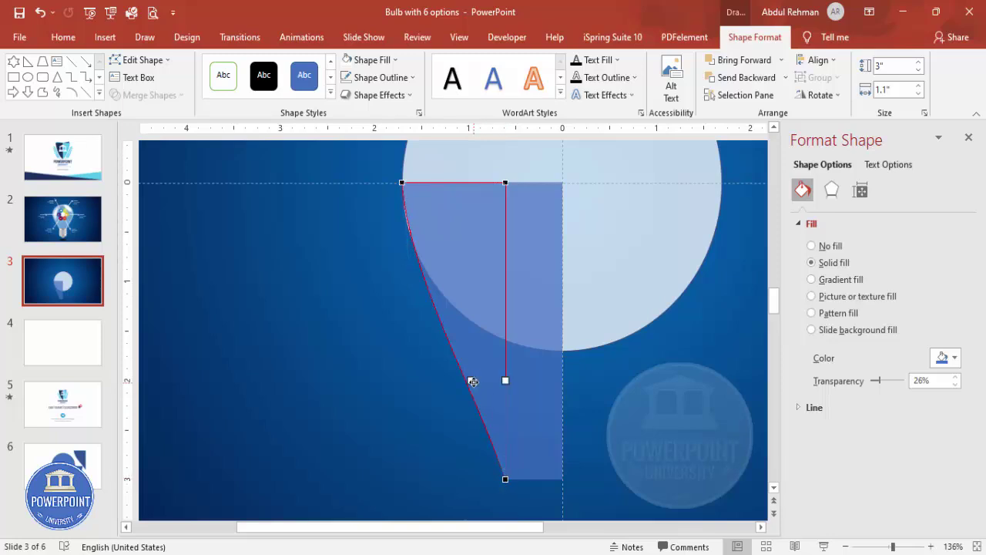
{"action": "left_click_drag", "start_coordinate": [473, 382], "coordinate": [490, 381]}
{"action": "left_click", "coordinate": [401, 184]}
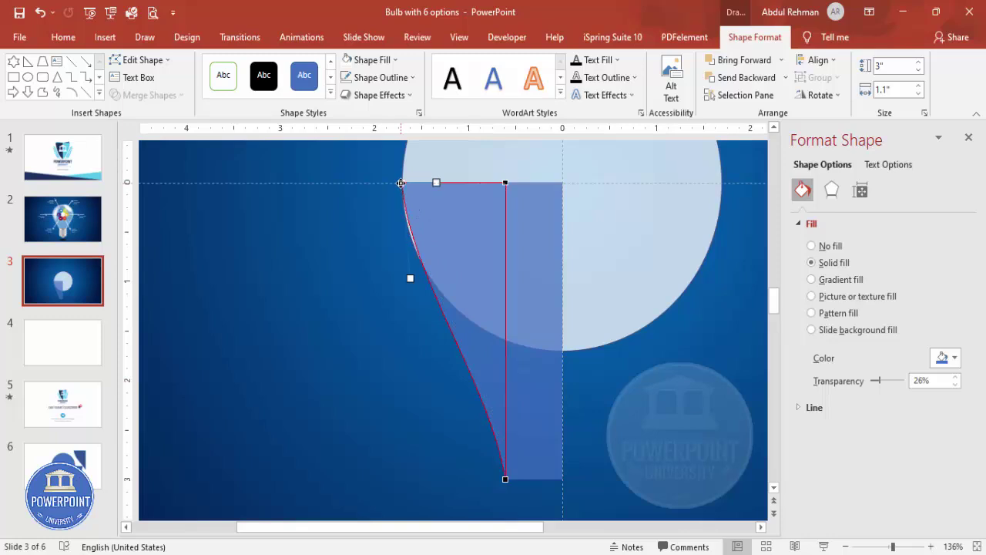
{"action": "left_click_drag", "start_coordinate": [408, 279], "coordinate": [406, 279]}
{"action": "left_click", "coordinate": [377, 284]}
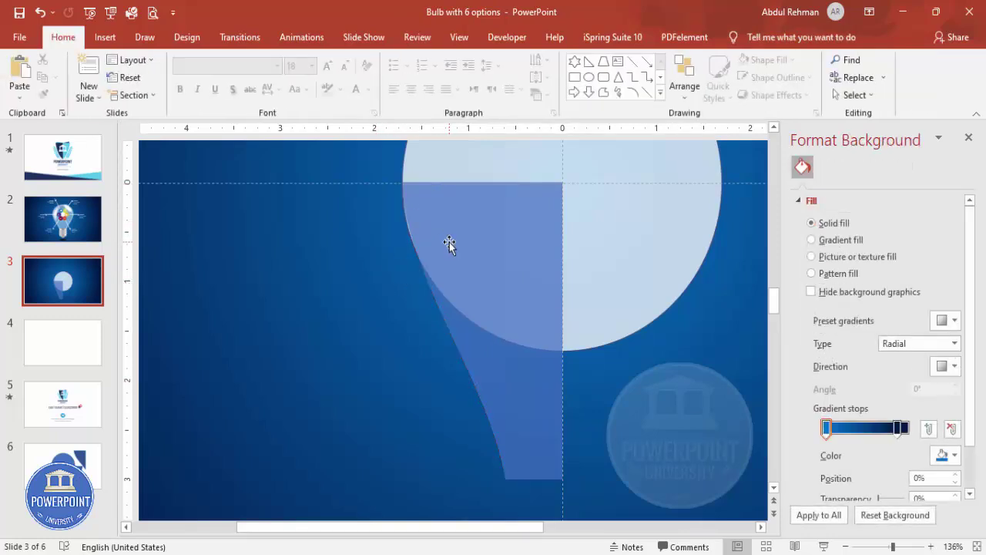
- Select the curved neck piece and the rectangle and Union them into one half-bulb shape
{"action": "left_click", "coordinate": [977, 544]}
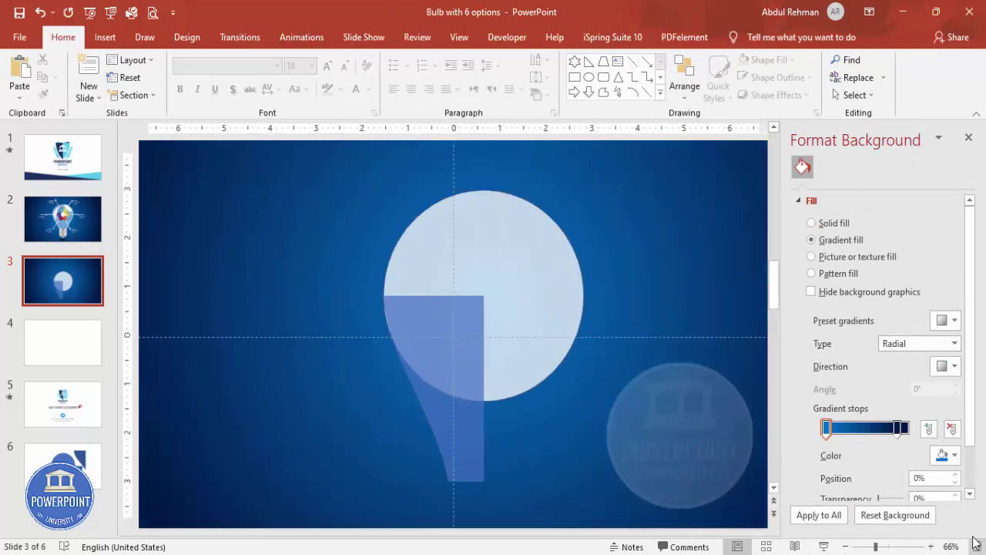
{"action": "left_click", "coordinate": [396, 361]}
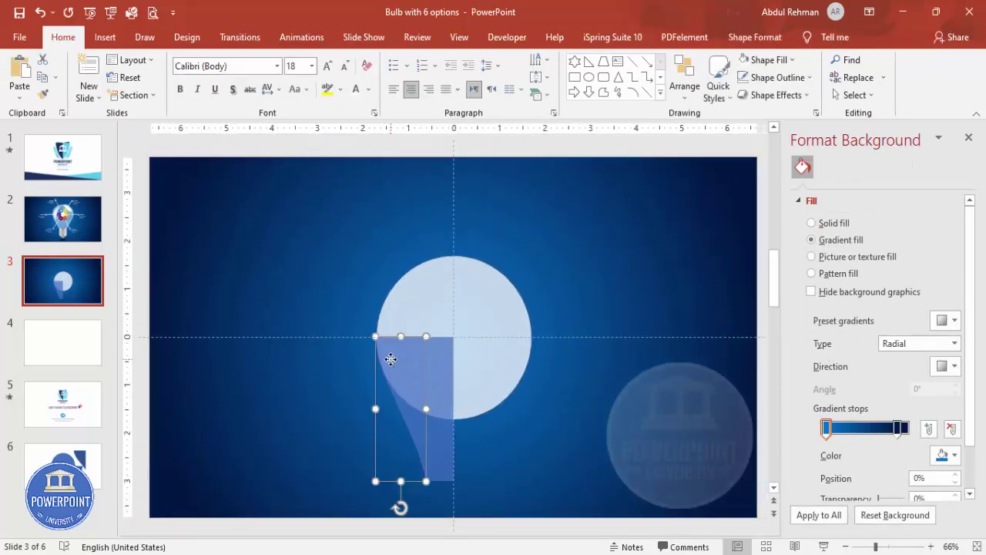
{"action": "left_click", "coordinate": [444, 353], "text": "shift"}
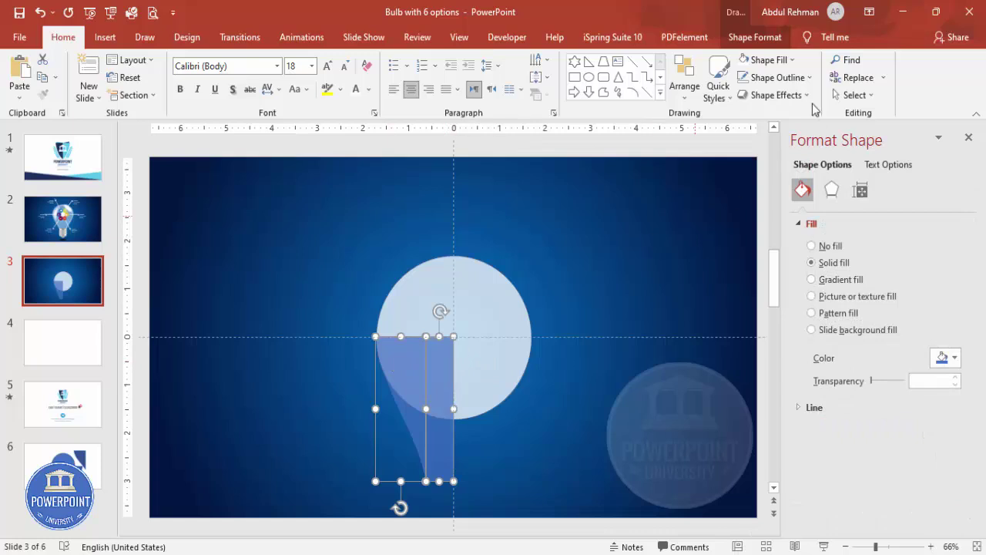
{"action": "left_click", "coordinate": [755, 37]}
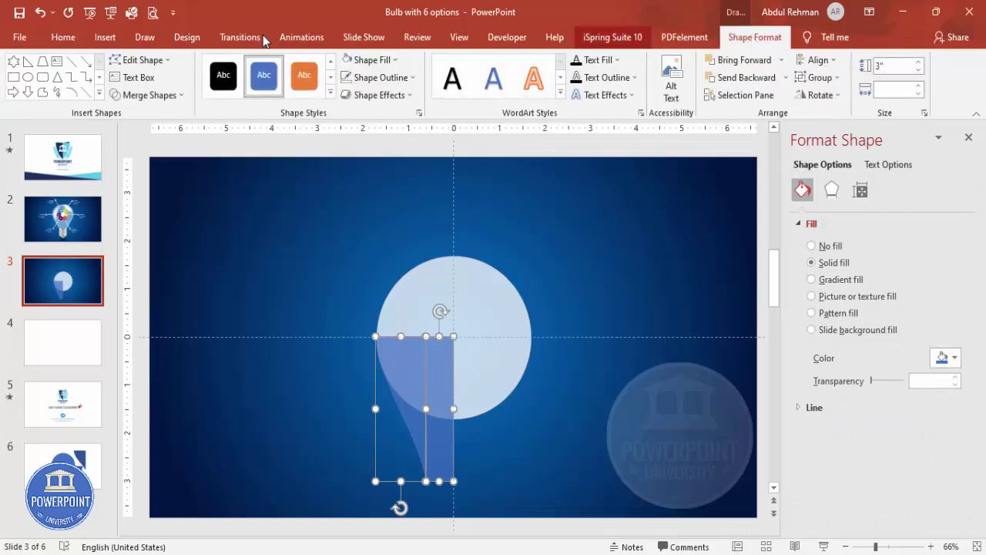
{"action": "left_click", "coordinate": [151, 95]}
{"action": "left_click", "coordinate": [151, 121]}
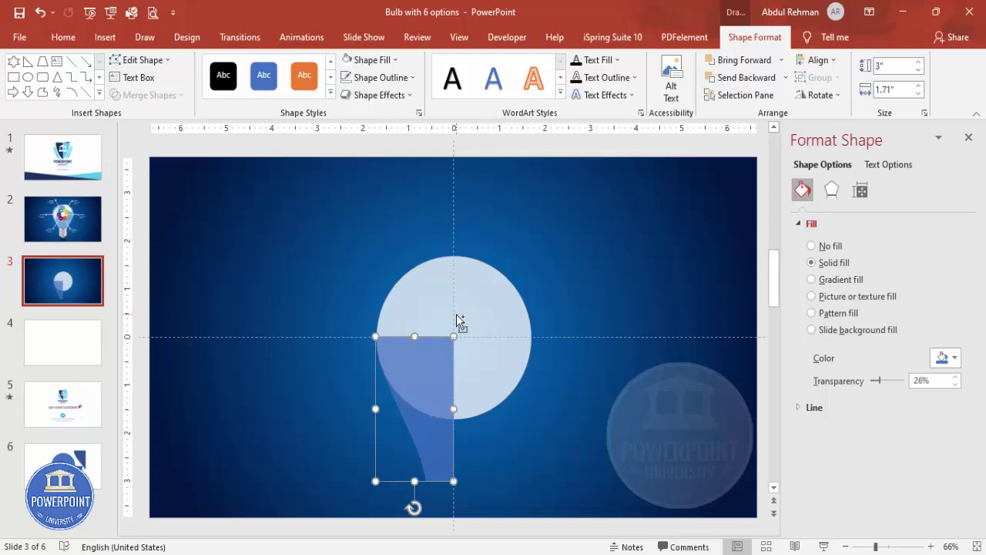
- Duplicate the half-bulb to the right, flip the copy horizontally, and select all bulb pieces
{"action": "left_click_drag", "start_coordinate": [409, 379], "coordinate": [490, 370]}
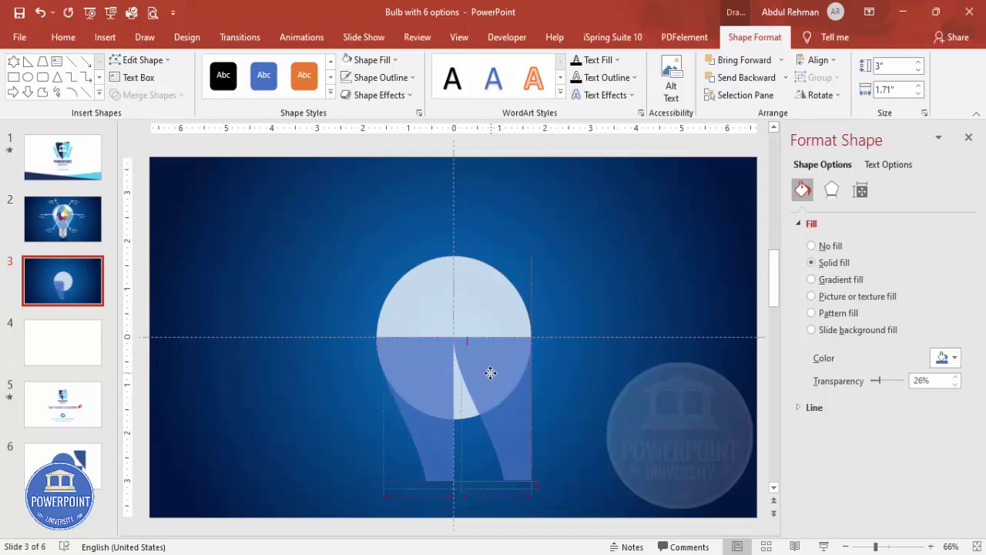
{"action": "left_click", "coordinate": [830, 97]}
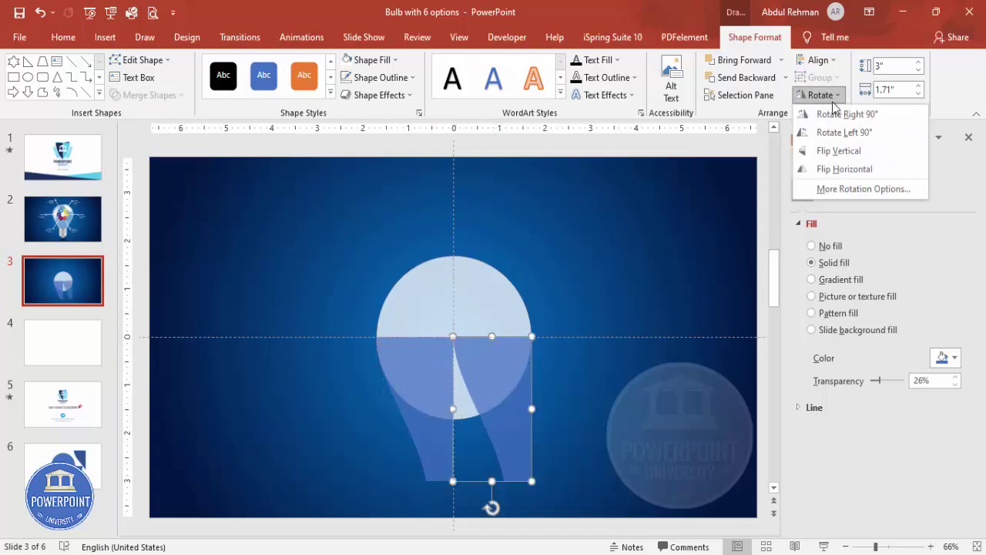
{"action": "left_click", "coordinate": [857, 172]}
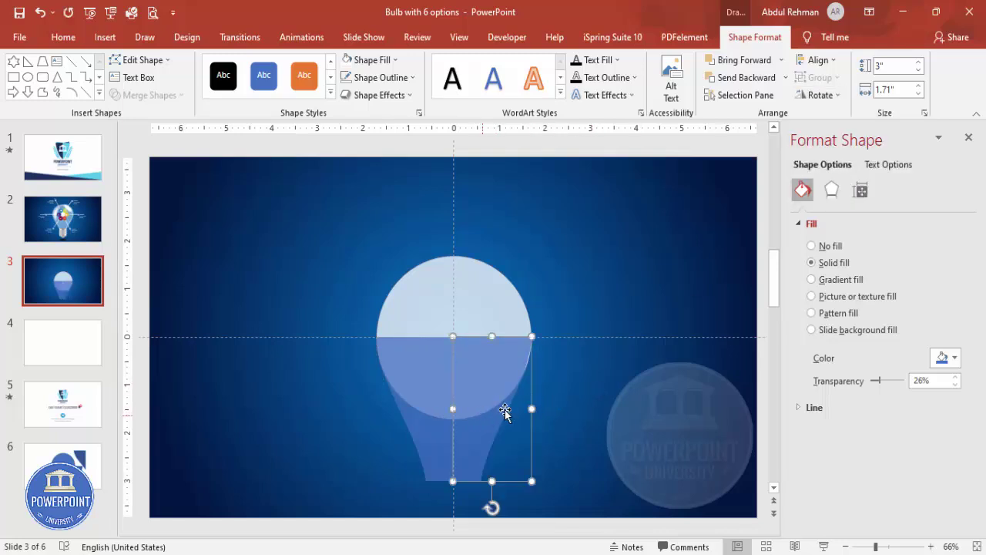
{"action": "left_click", "coordinate": [503, 402]}
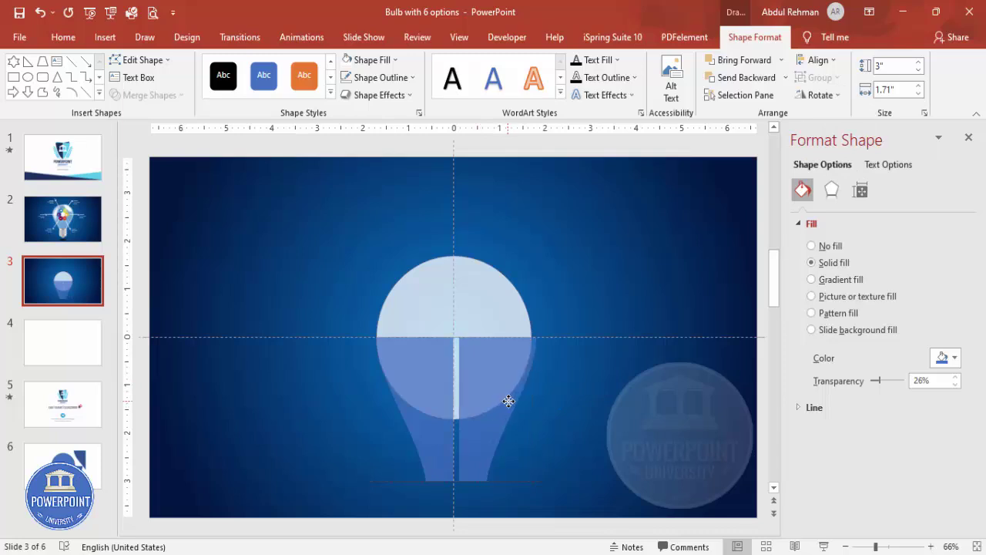
{"action": "left_click", "coordinate": [583, 400]}
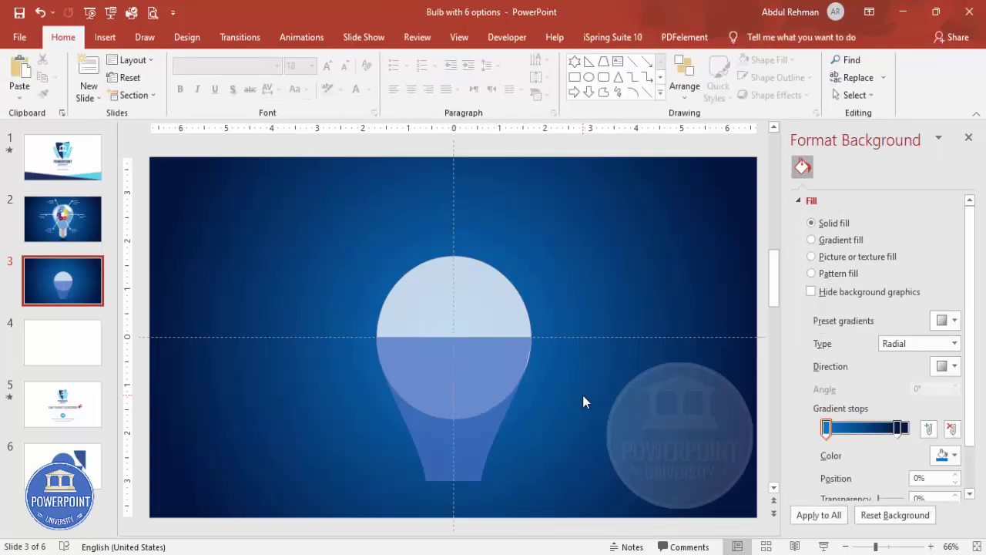
{"action": "left_click_drag", "start_coordinate": [302, 218], "coordinate": [617, 516]}
- Union all bulb pieces and make the result solid white at 0% transparency
{"action": "left_click", "coordinate": [152, 96]}
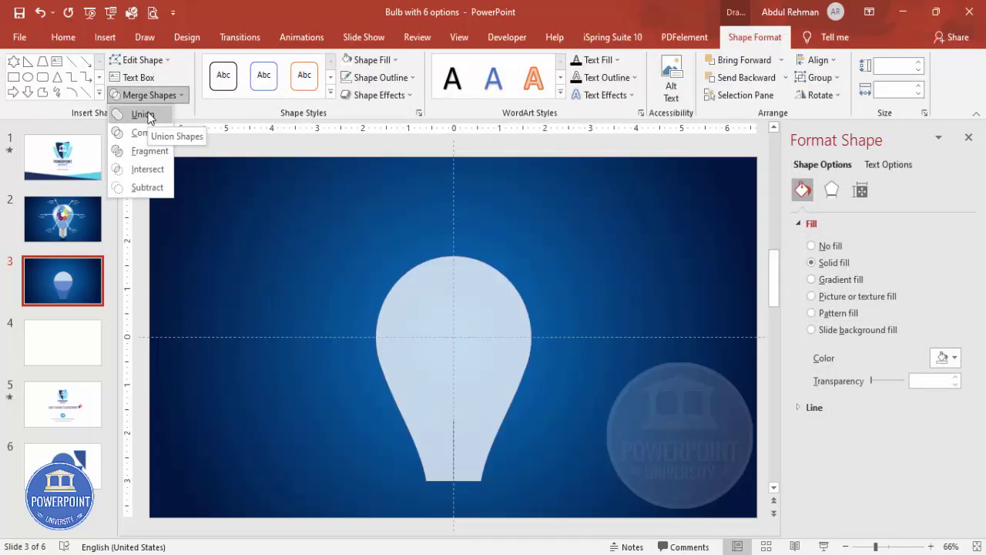
{"action": "left_click", "coordinate": [150, 117]}
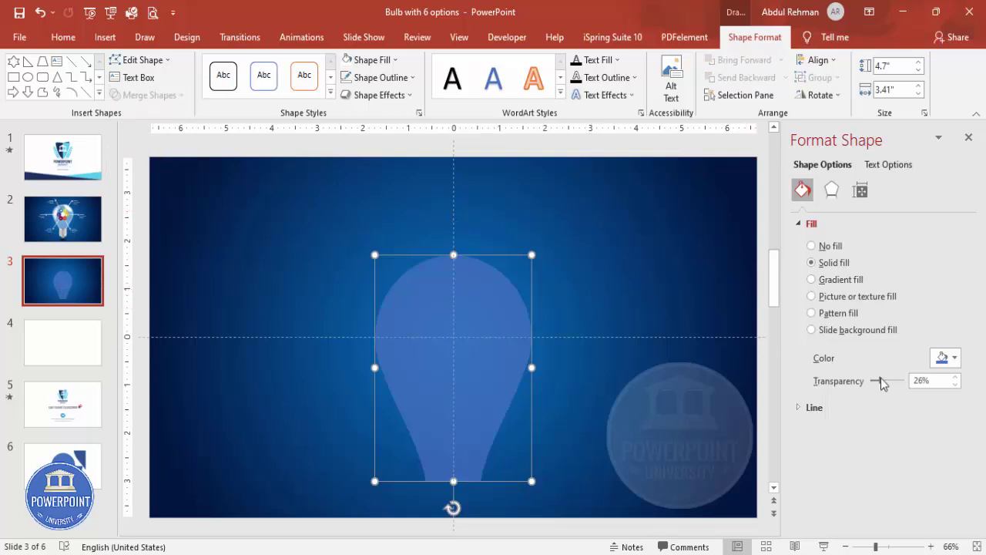
{"action": "left_click_drag", "start_coordinate": [883, 383], "coordinate": [839, 385]}
{"action": "left_click", "coordinate": [941, 358]}
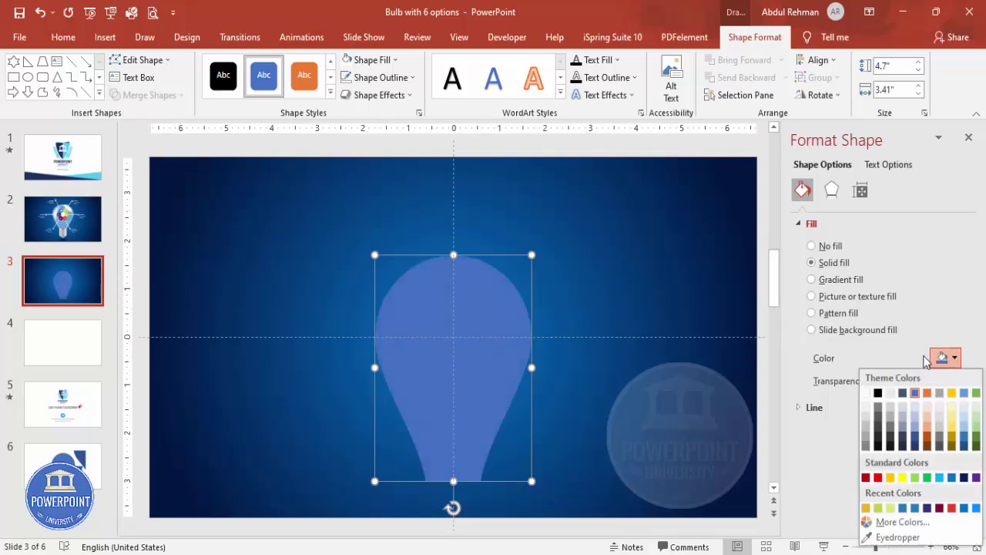
{"action": "left_click", "coordinate": [867, 393]}
- Move the bulb higher and resize it to about 4.21 by 3.33 inches
{"action": "left_click_drag", "start_coordinate": [498, 374], "coordinate": [495, 320]}
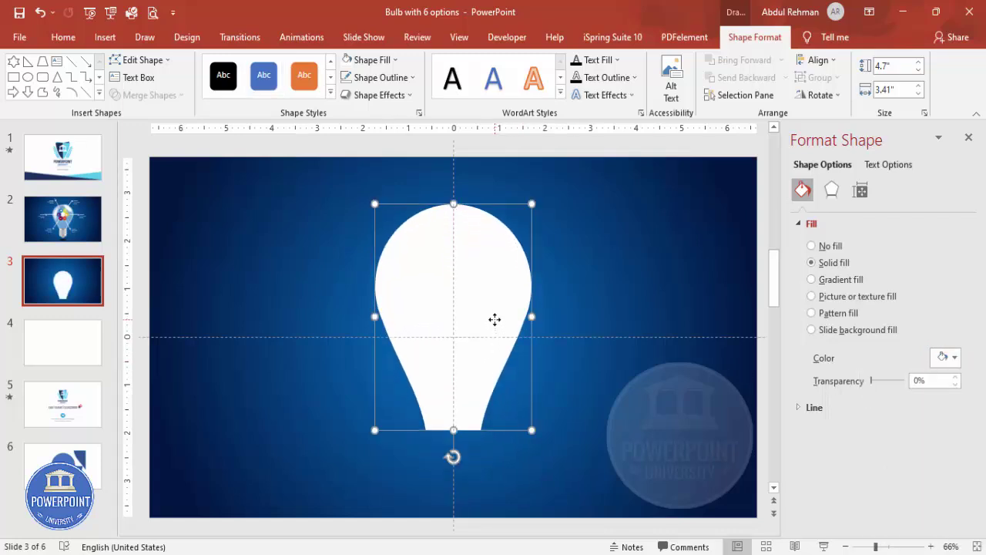
{"action": "left_click_drag", "start_coordinate": [532, 429], "coordinate": [526, 404]}
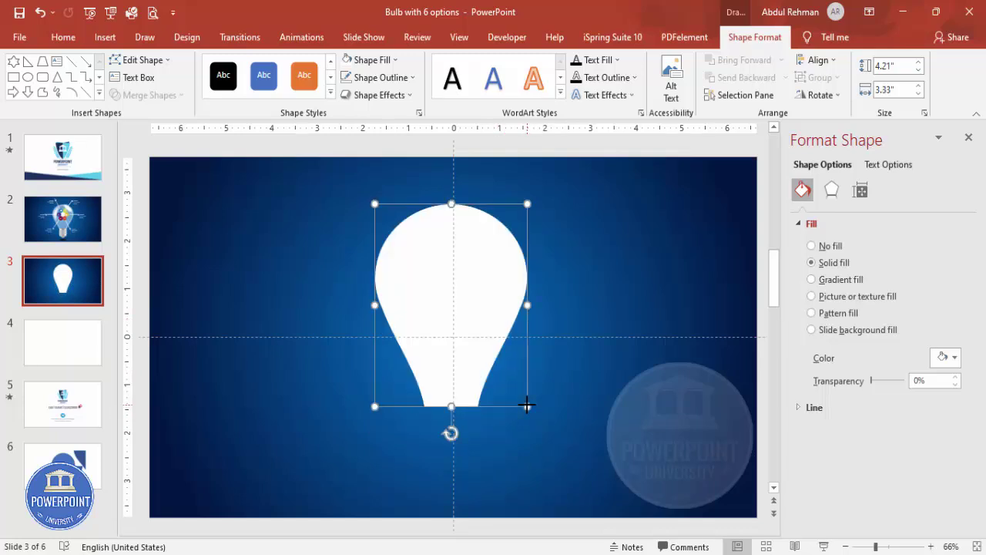
{"action": "left_click", "coordinate": [567, 375]}
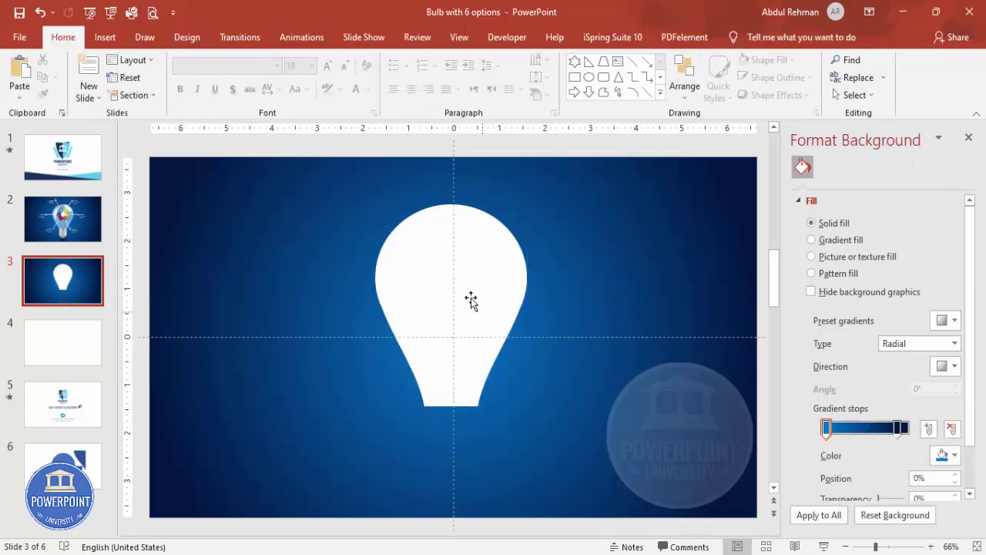
- Draw a rectangle directly under the bulb's narrow base and remove its outline
{"action": "left_click", "coordinate": [106, 37]}
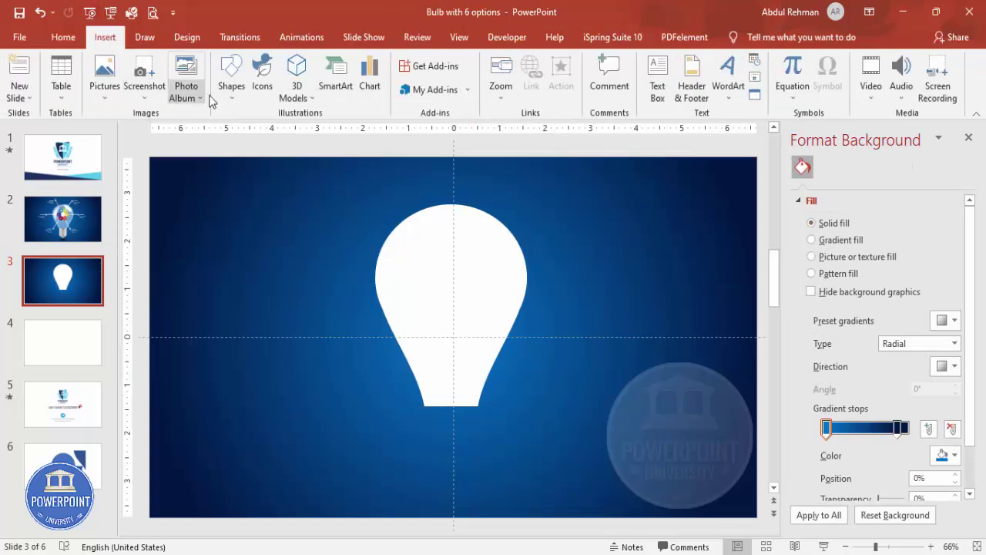
{"action": "left_click", "coordinate": [231, 77]}
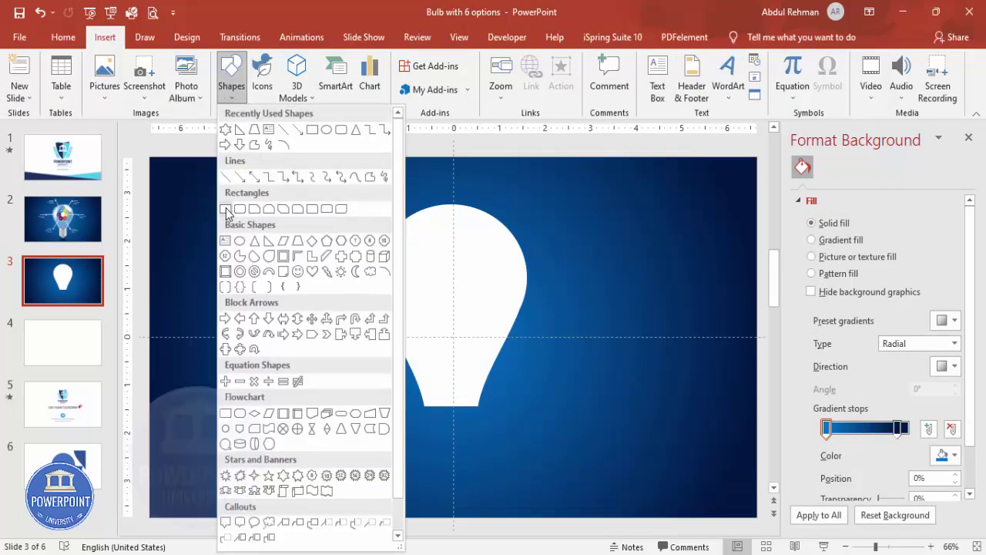
{"action": "left_click", "coordinate": [226, 209]}
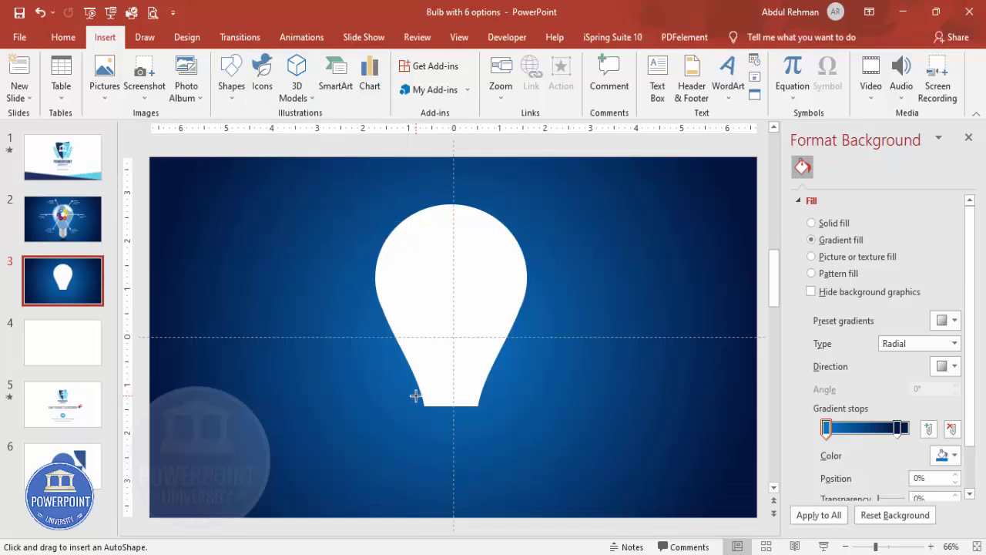
{"action": "left_click_drag", "start_coordinate": [420, 397], "coordinate": [484, 457]}
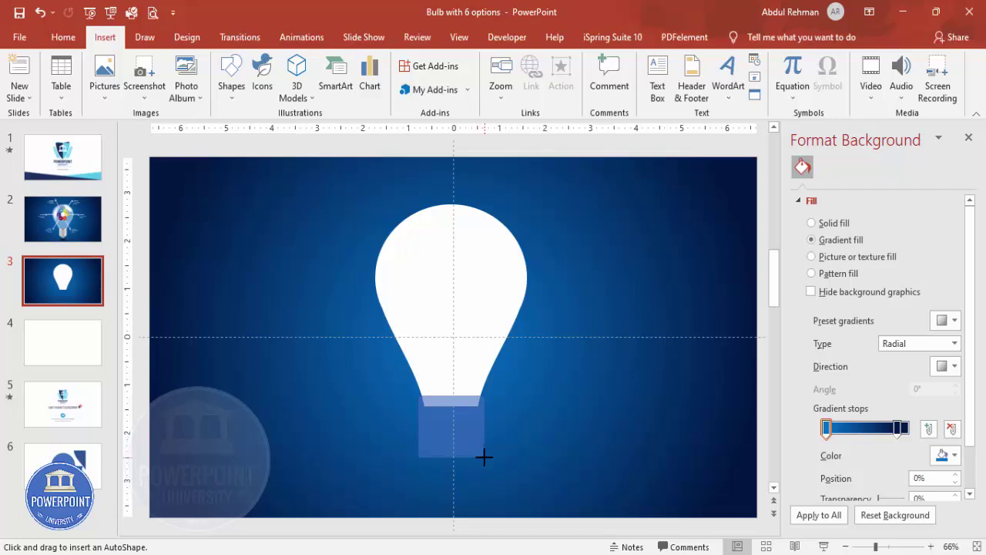
{"action": "left_click_drag", "start_coordinate": [484, 457], "coordinate": [484, 457]}
{"action": "left_click", "coordinate": [380, 77]}
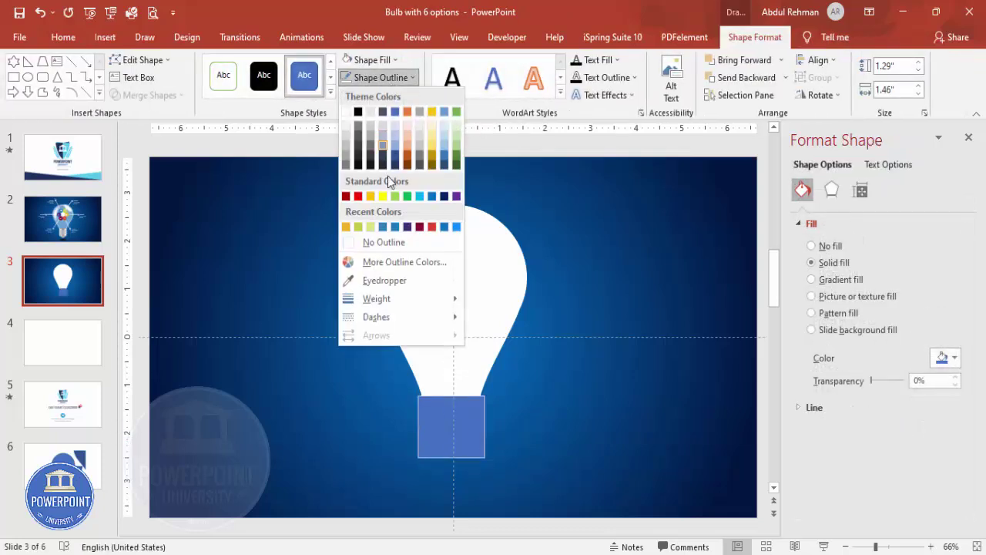
{"action": "left_click", "coordinate": [378, 242]}
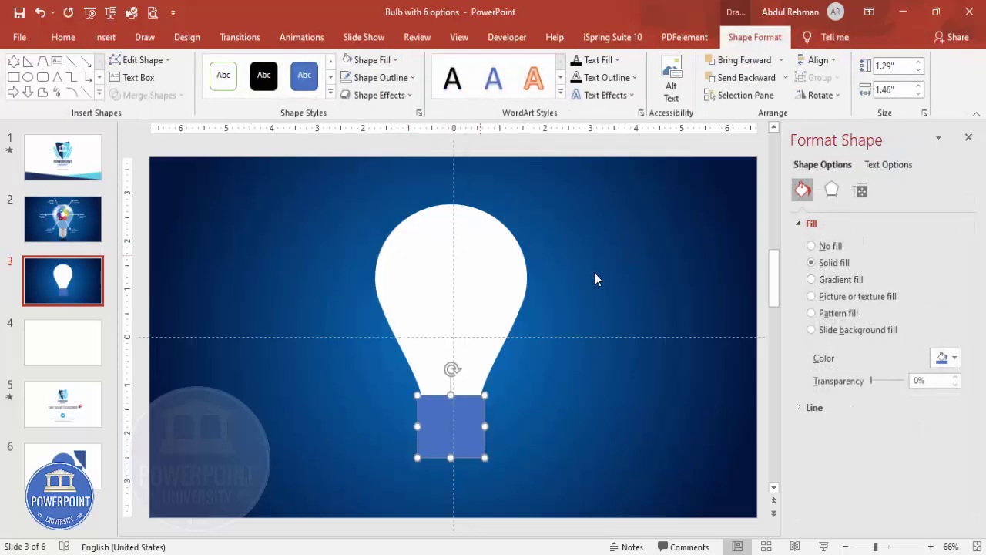
- Give the base rectangle a linear gradient: light grey first stop, plus a light stop at 31%
{"action": "left_click", "coordinate": [842, 280]}
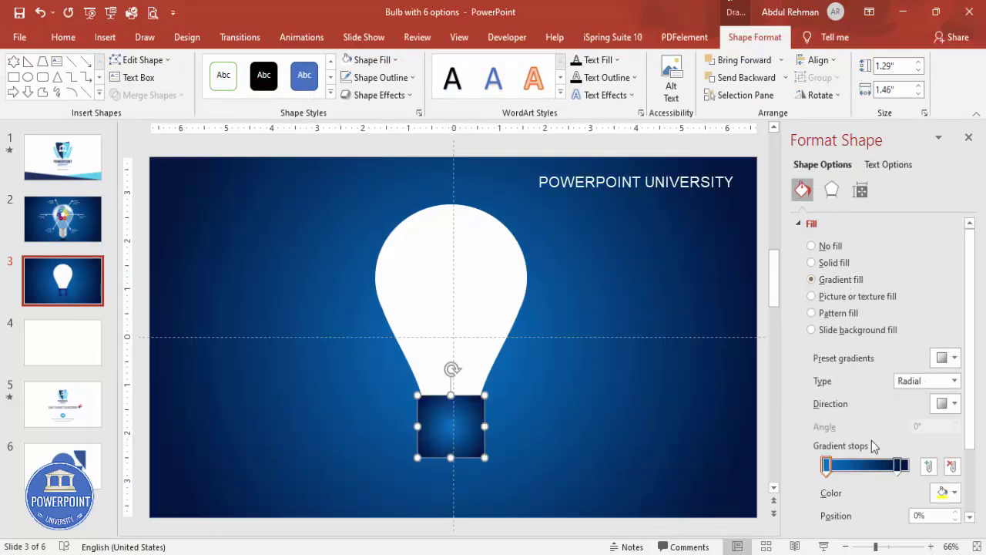
{"action": "left_click", "coordinate": [915, 383]}
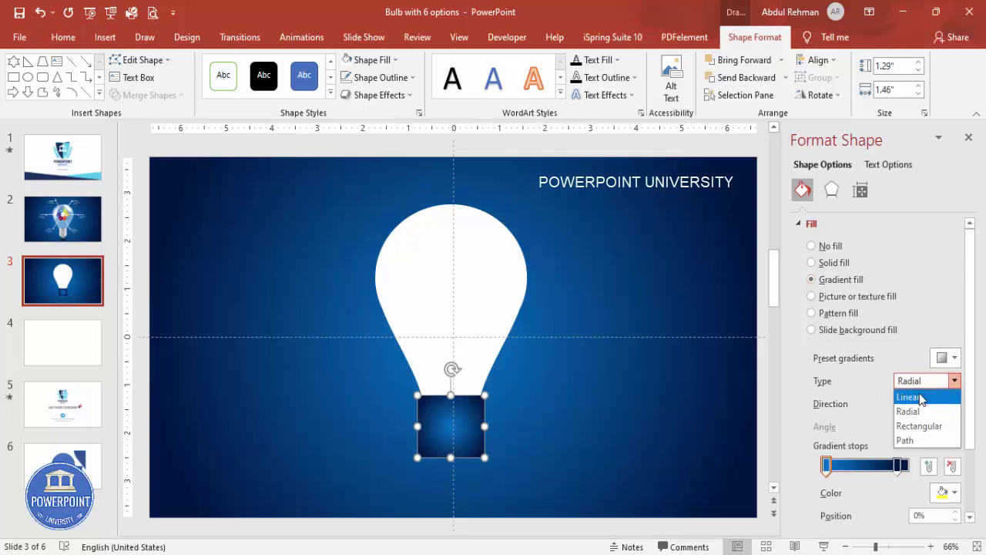
{"action": "left_click", "coordinate": [910, 397]}
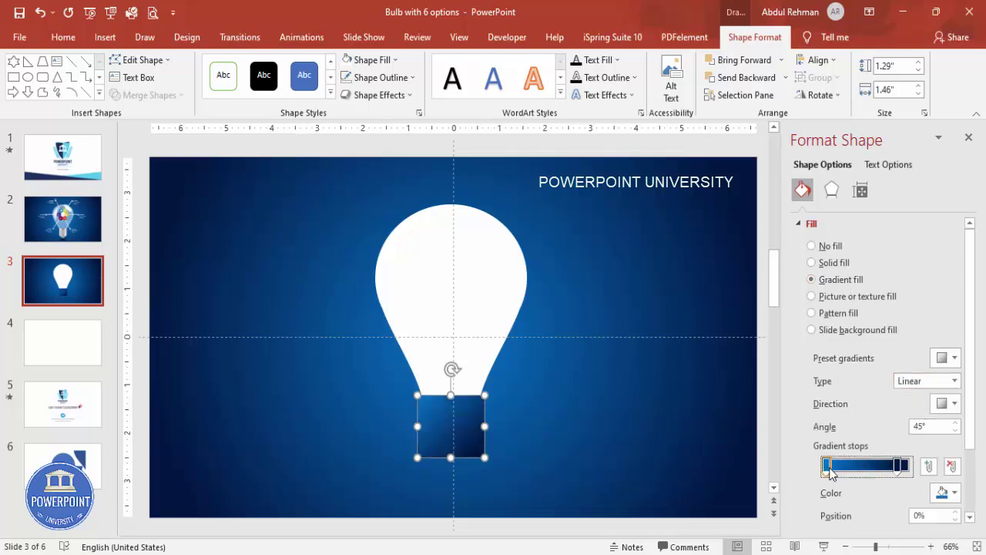
{"action": "left_click", "coordinate": [950, 493]}
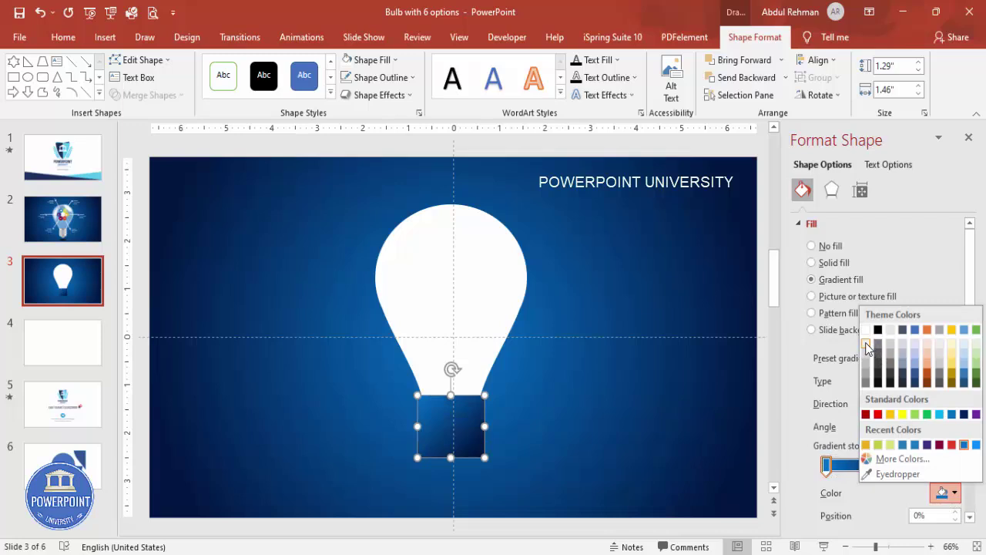
{"action": "left_click", "coordinate": [866, 359]}
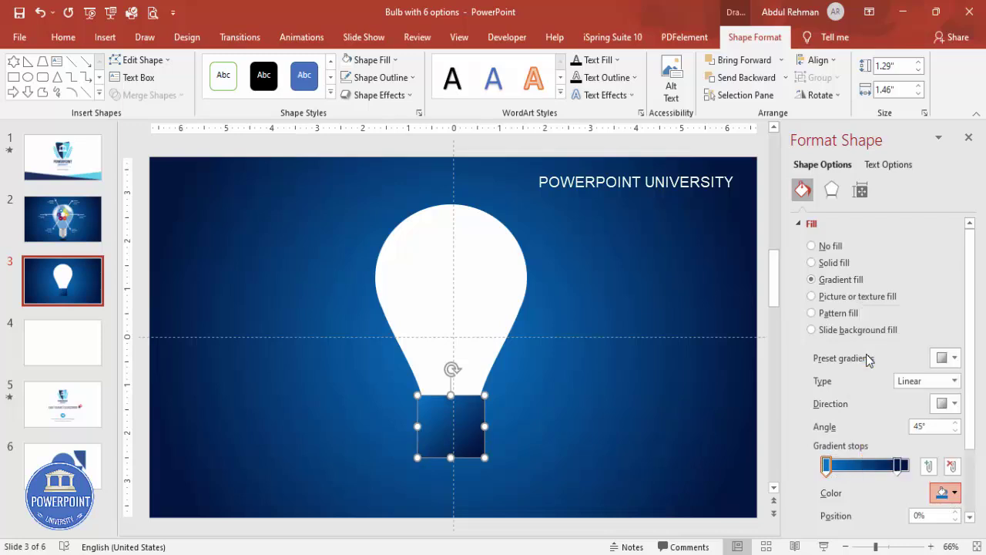
{"action": "left_click", "coordinate": [854, 466]}
{"action": "left_click", "coordinate": [949, 493]}
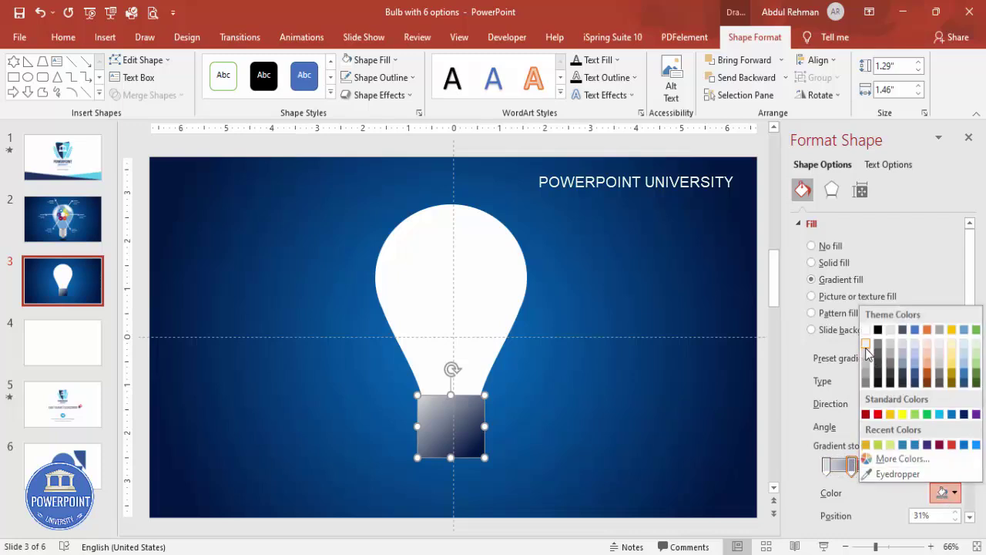
{"action": "left_click", "coordinate": [866, 347]}
- Set the gradient direction to Linear Left (0°) and add a grey stop at 52%
{"action": "left_click", "coordinate": [941, 404]}
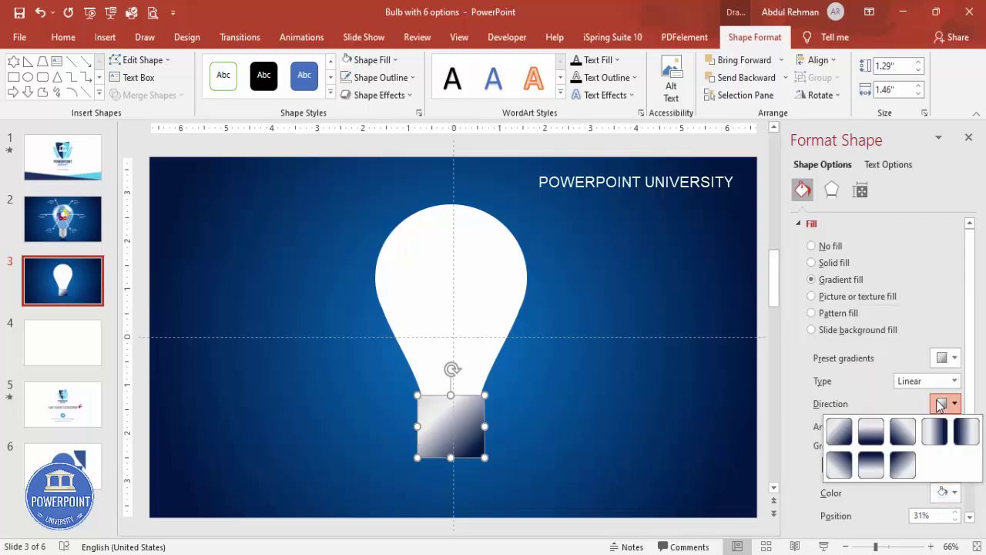
{"action": "left_click", "coordinate": [935, 432]}
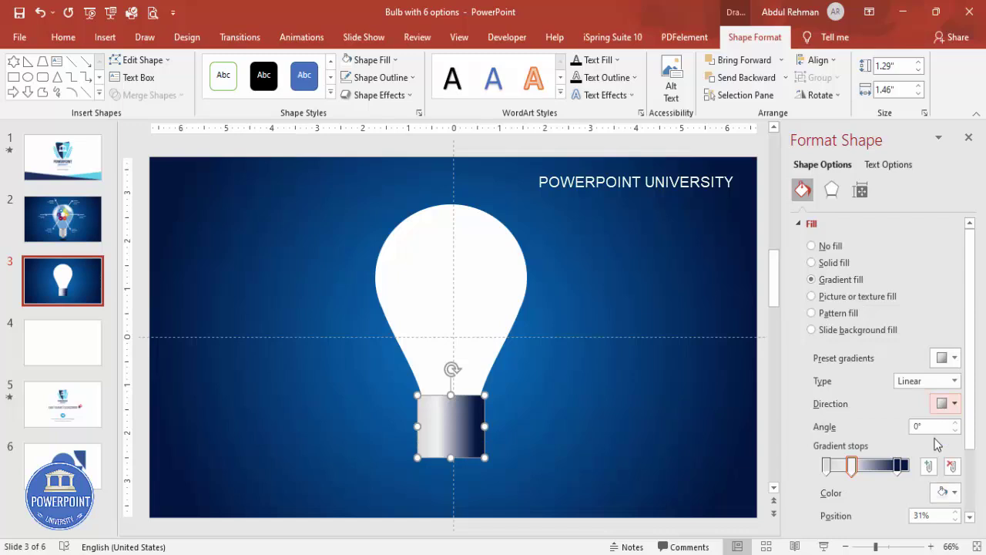
{"action": "left_click", "coordinate": [872, 470]}
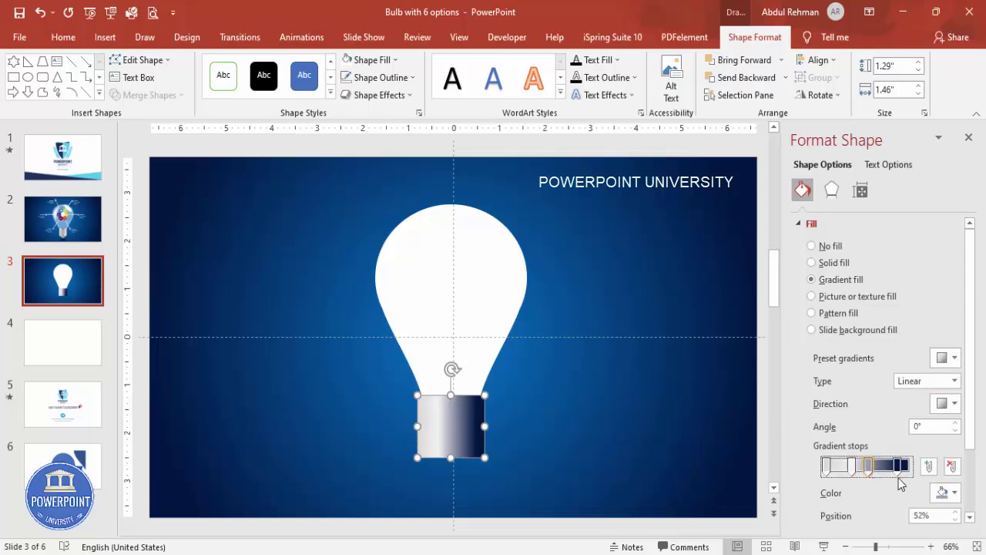
{"action": "left_click", "coordinate": [946, 492]}
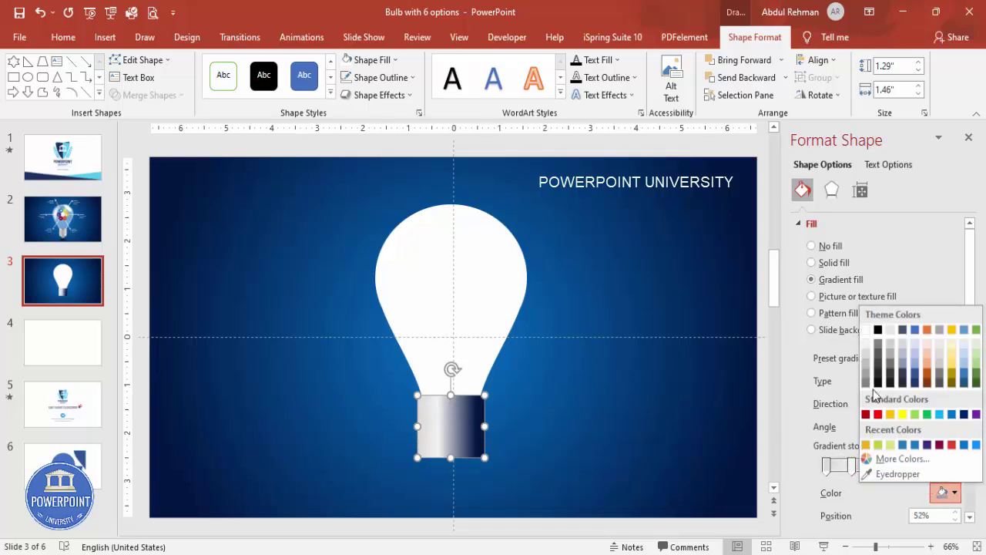
{"action": "left_click", "coordinate": [879, 349]}
- Add grey stops at 67% and 87%, then shift a stop to refine the metallic shading
{"action": "left_click", "coordinate": [883, 472]}
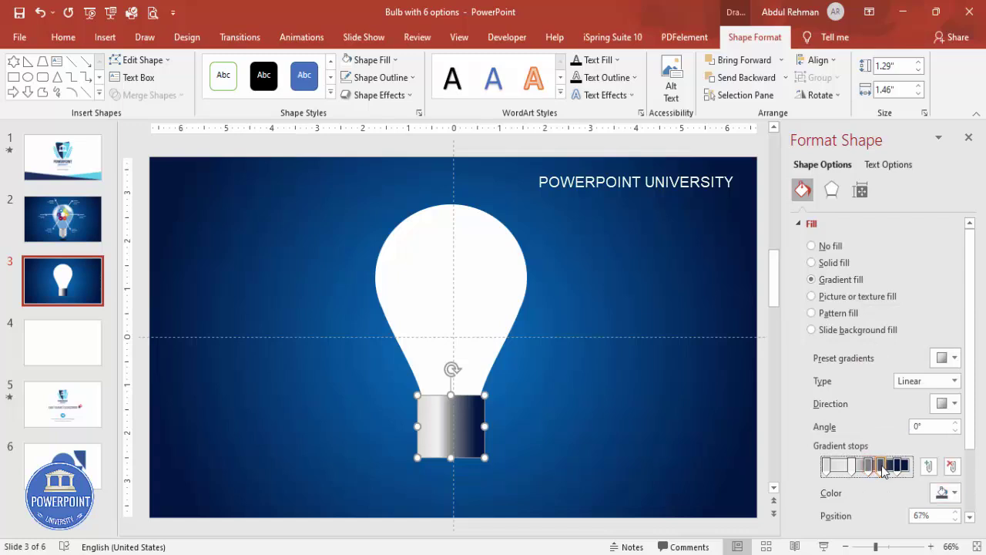
{"action": "left_click", "coordinate": [947, 493]}
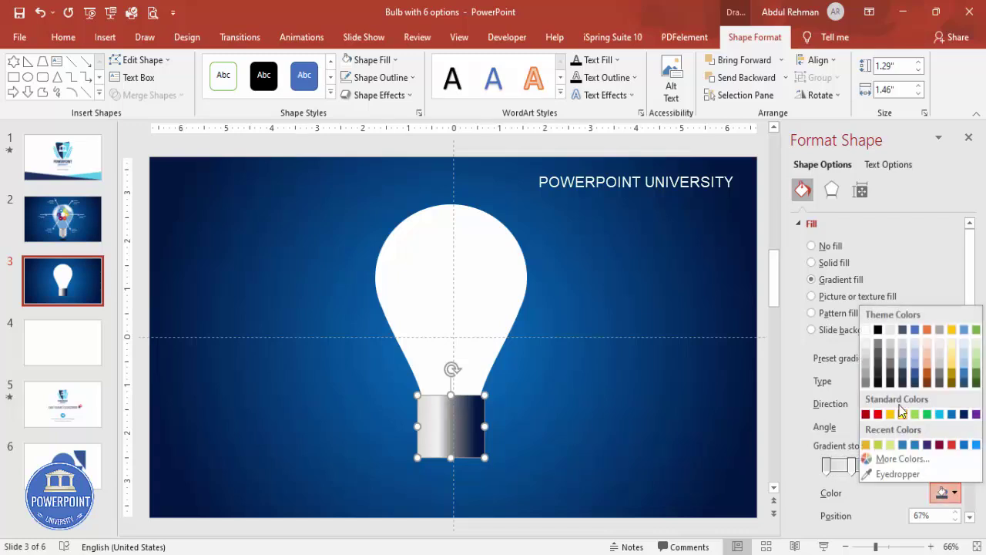
{"action": "left_click", "coordinate": [879, 348]}
{"action": "left_click", "coordinate": [896, 464]}
{"action": "left_click", "coordinate": [948, 493]}
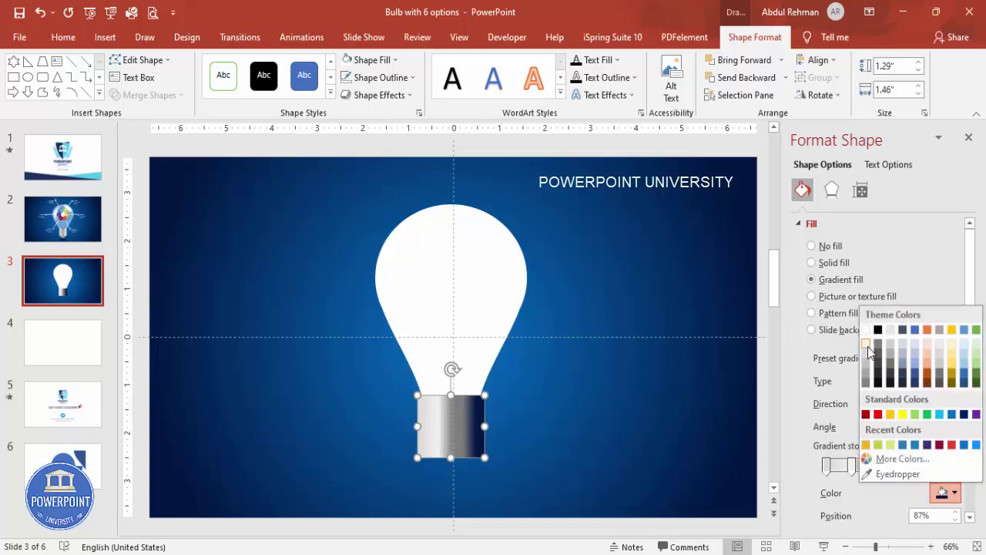
{"action": "left_click", "coordinate": [867, 360]}
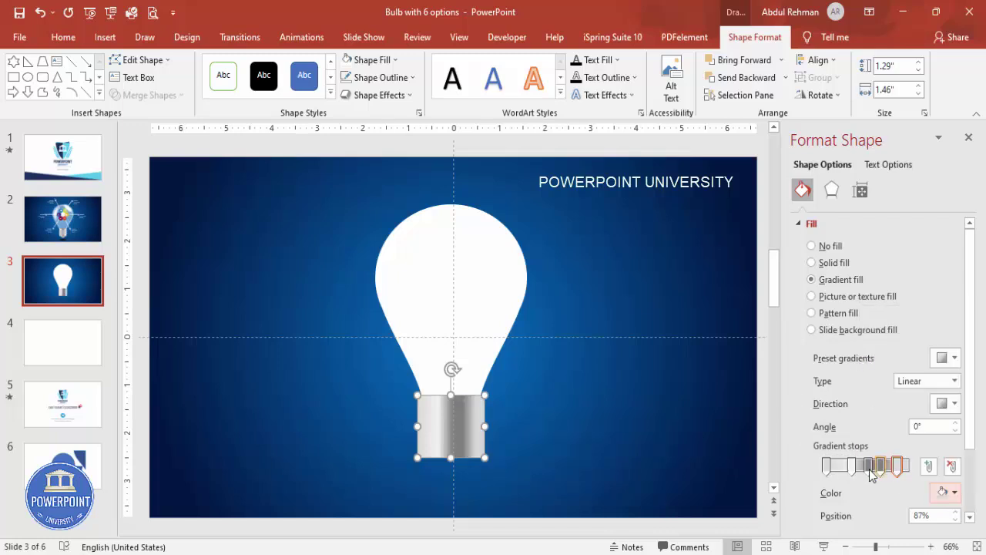
{"action": "left_click_drag", "start_coordinate": [853, 464], "coordinate": [877, 470]}
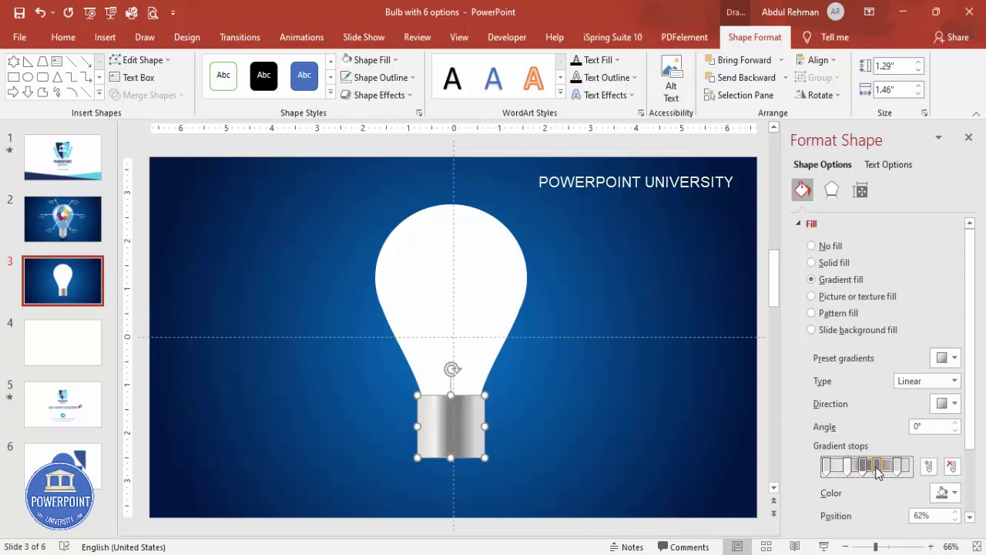
- Place a copy of the base rectangle to the right of the bulb
{"action": "left_click", "coordinate": [577, 446]}
{"action": "left_click", "coordinate": [453, 420]}
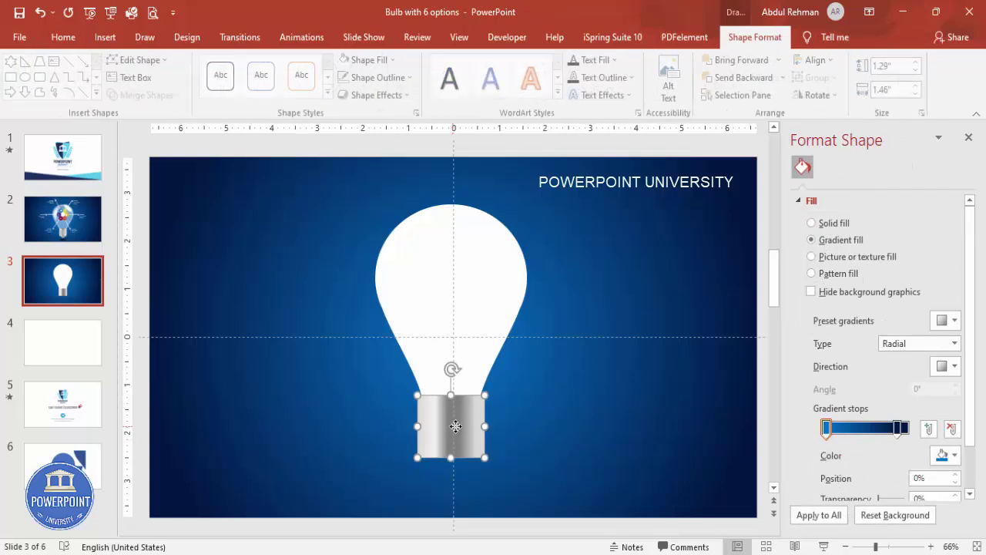
{"action": "left_click", "coordinate": [468, 426]}
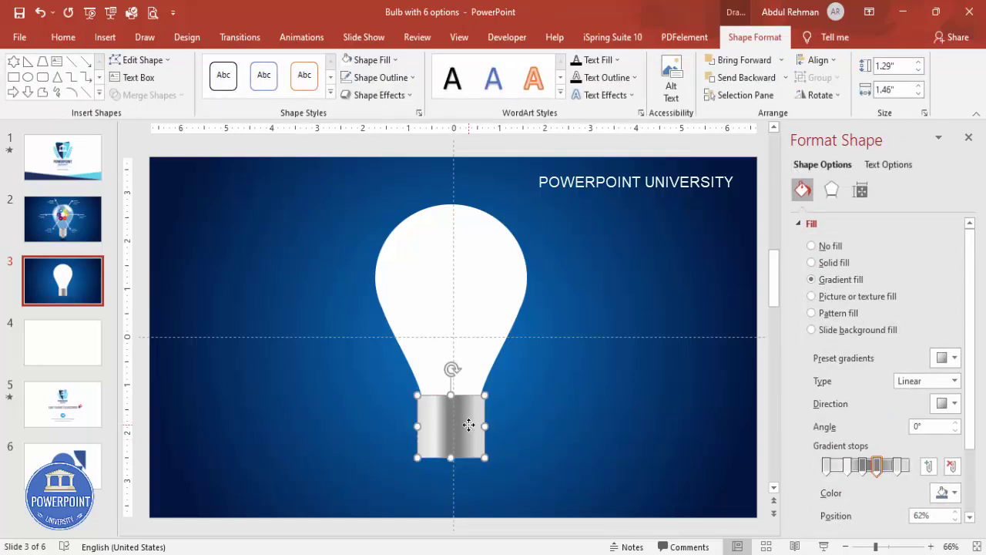
{"action": "left_click_drag", "start_coordinate": [469, 424], "coordinate": [577, 405]}
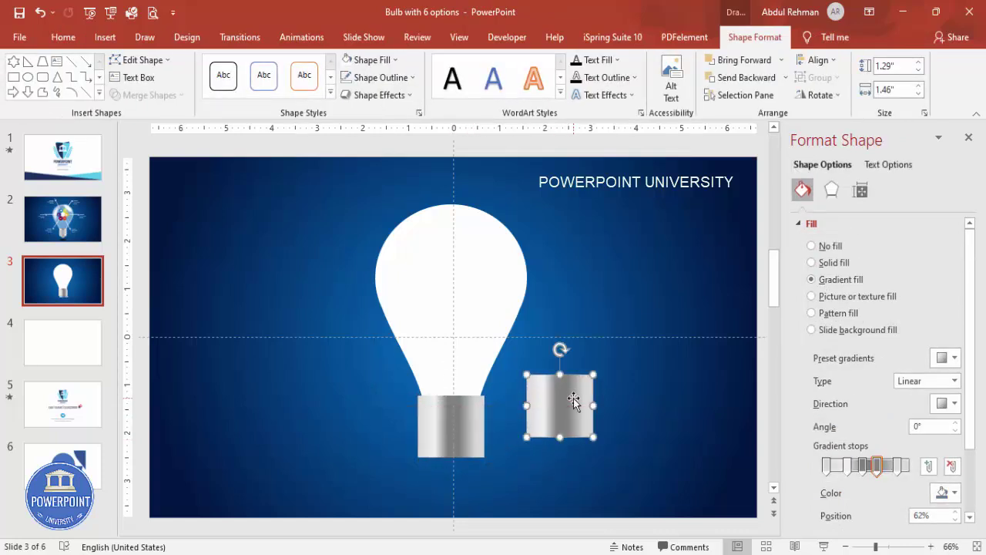
- Change the duplicate into a rounded rectangle and flatten it to a 0.18-inch-tall bar
{"action": "left_click", "coordinate": [144, 64]}
{"action": "mouse_move", "coordinate": [158, 79]}
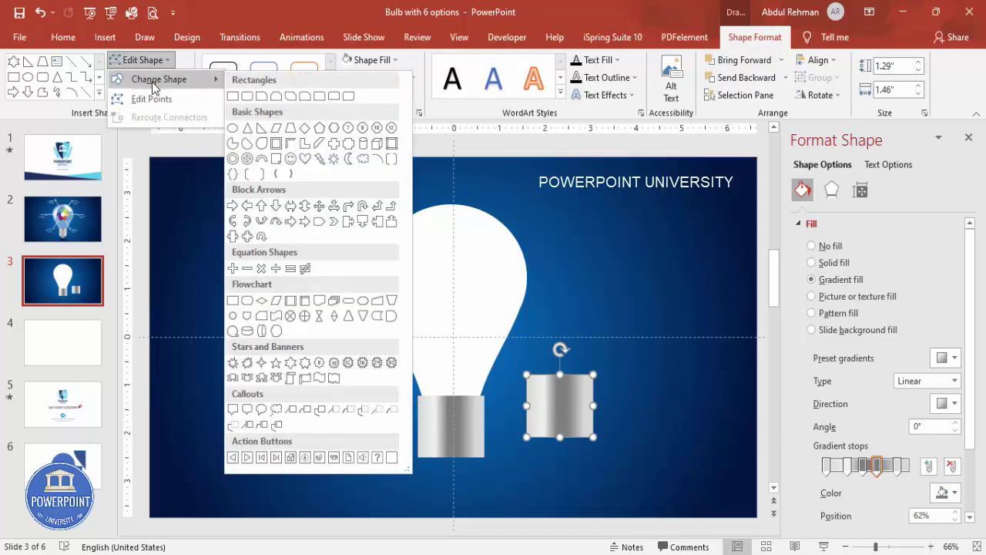
{"action": "left_click", "coordinate": [246, 97]}
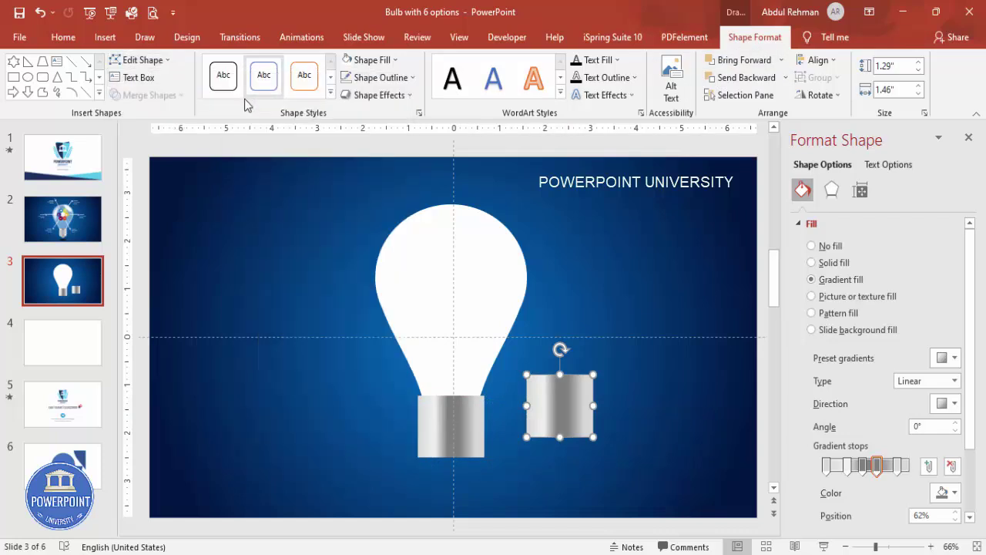
{"action": "left_click_drag", "start_coordinate": [543, 381], "coordinate": [562, 432]}
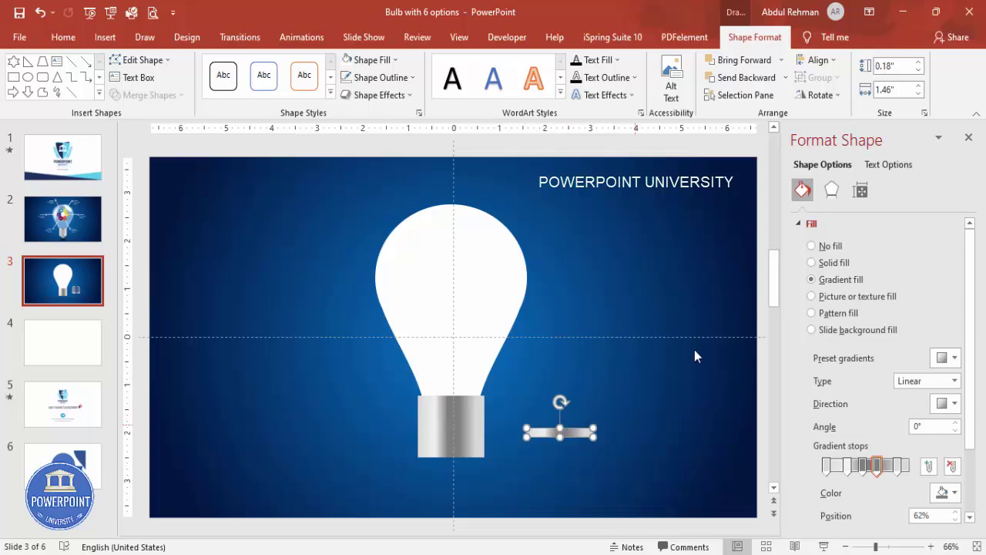
- Give the thin silver bar a soft outer shadow preset
{"action": "left_click", "coordinate": [833, 194]}
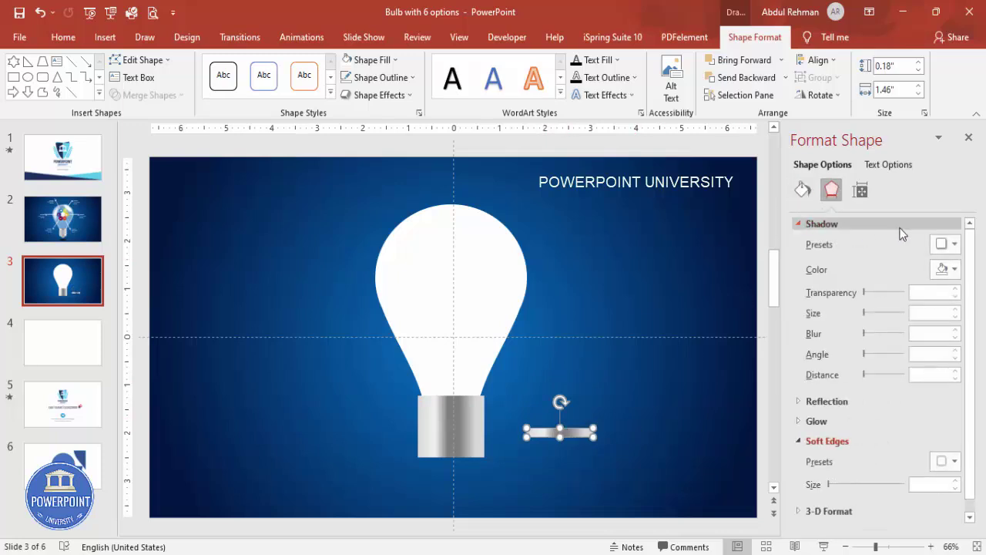
{"action": "left_click", "coordinate": [940, 243]}
{"action": "left_click", "coordinate": [911, 347]}
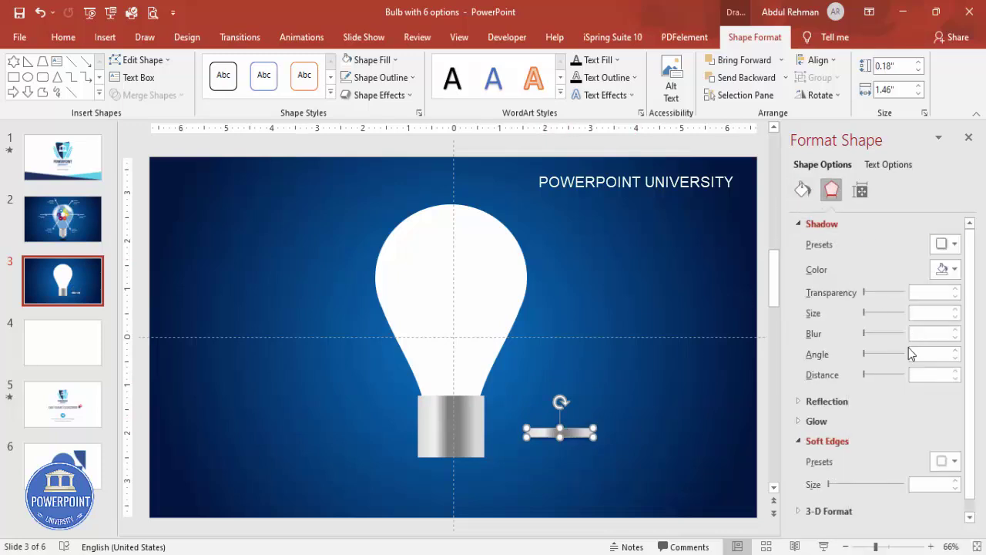
- Zoom to 91%, then place the bar on the bulb base, tilted diagonally like a thread
{"action": "left_click_drag", "start_coordinate": [876, 546], "coordinate": [884, 547]}
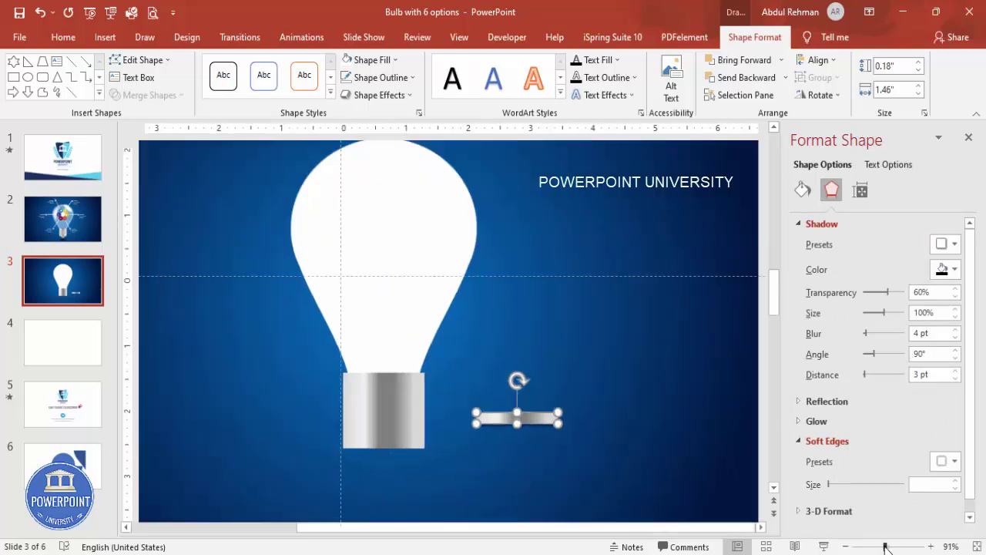
{"action": "left_click_drag", "start_coordinate": [502, 410], "coordinate": [352, 386]}
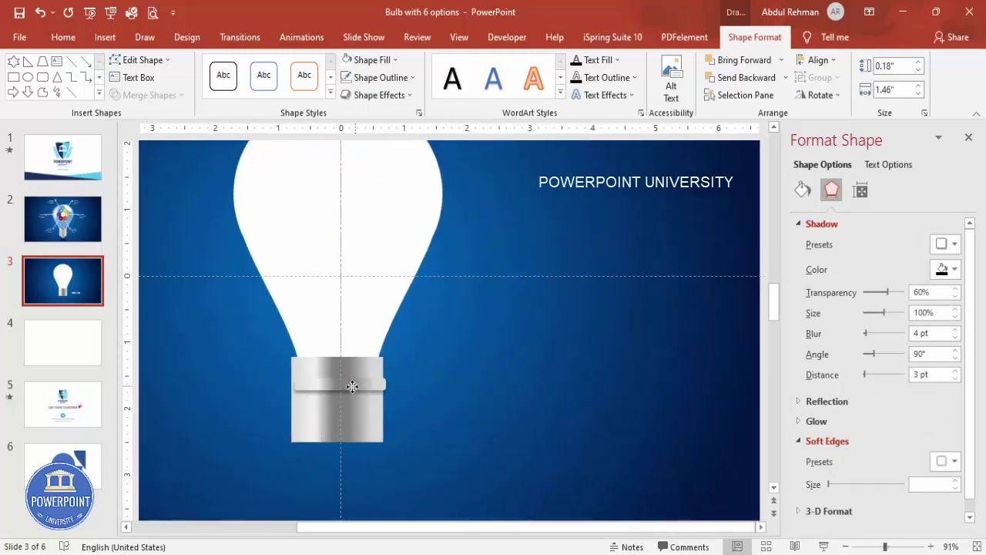
{"action": "left_click", "coordinate": [352, 386]}
{"action": "left_click_drag", "start_coordinate": [339, 347], "coordinate": [385, 375]}
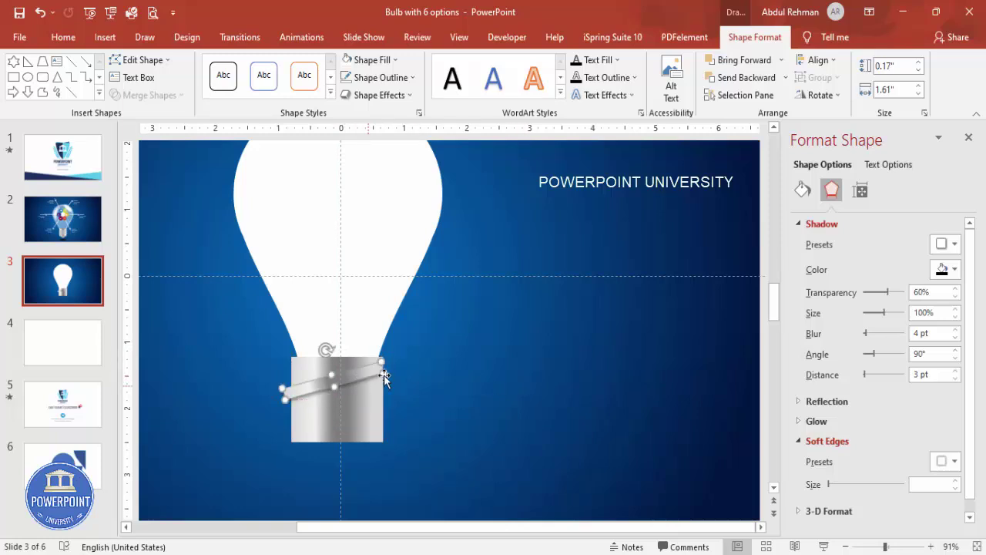
- Set the thread band's linear gradient direction to a diagonal preset with a 225° angle
{"action": "left_click", "coordinate": [802, 190]}
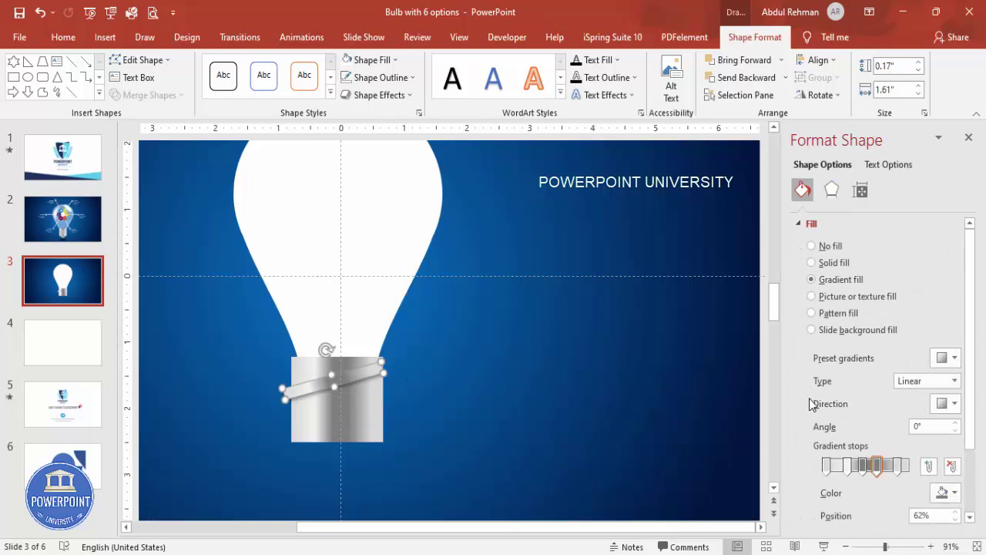
{"action": "left_click", "coordinate": [946, 403]}
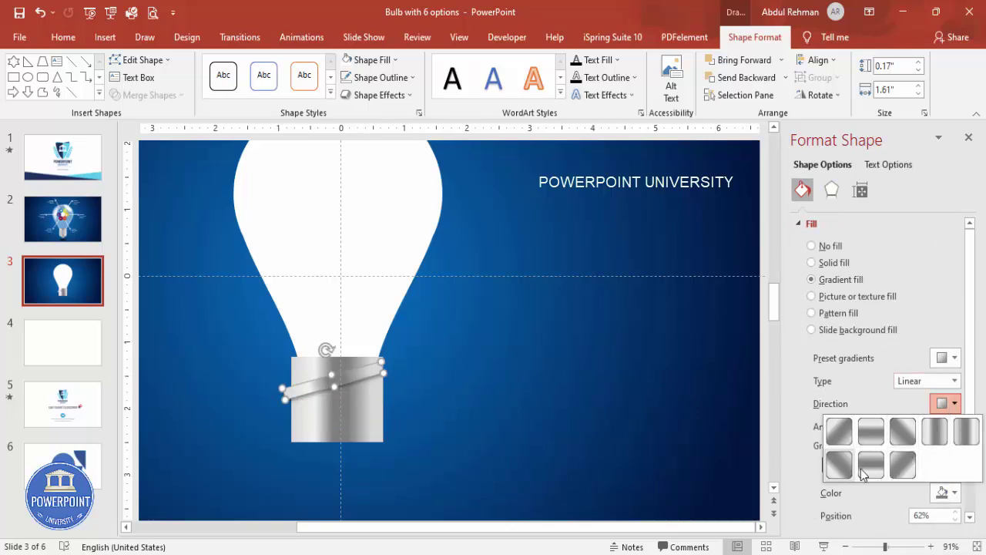
{"action": "left_click", "coordinate": [870, 471]}
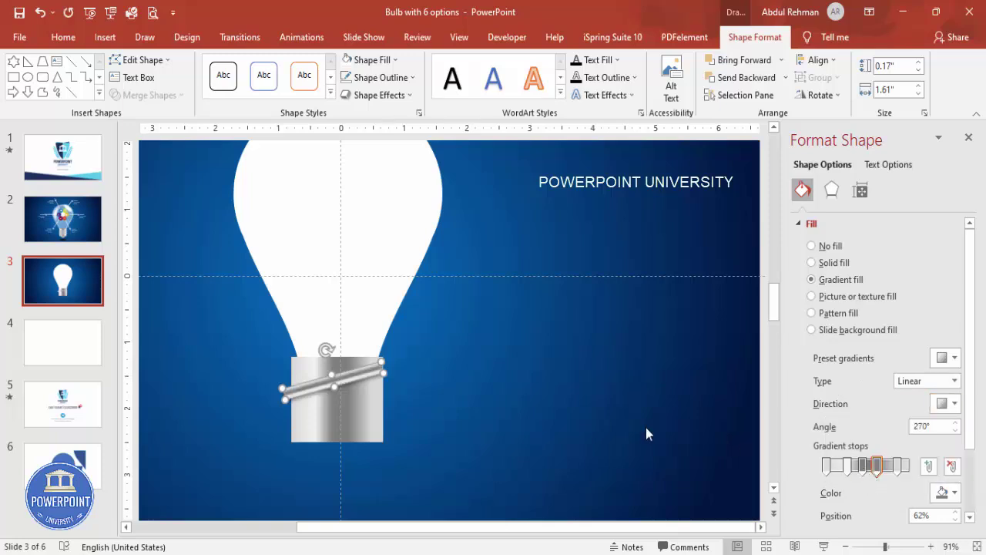
{"action": "left_click", "coordinate": [502, 409]}
{"action": "left_click", "coordinate": [334, 379]}
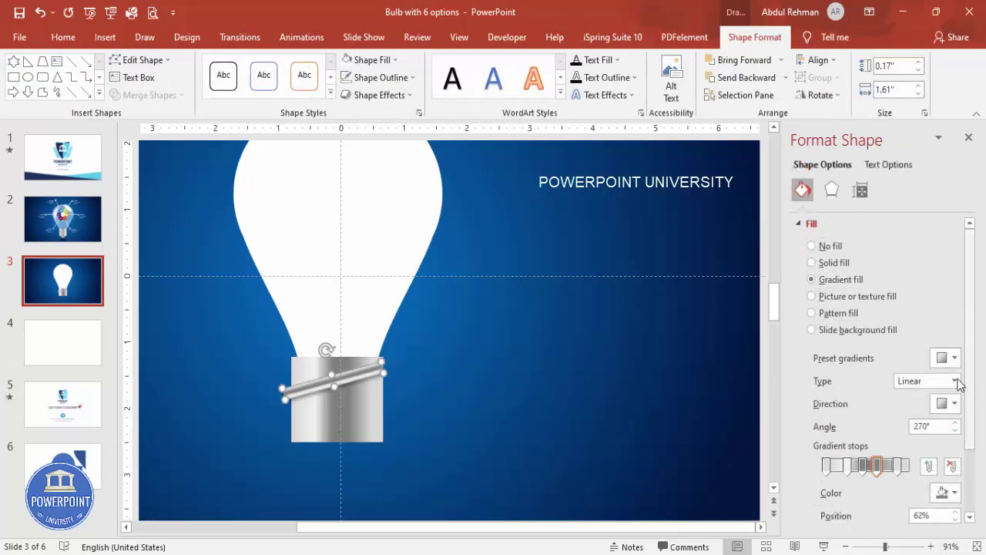
{"action": "left_click", "coordinate": [948, 404]}
{"action": "left_click", "coordinate": [903, 464]}
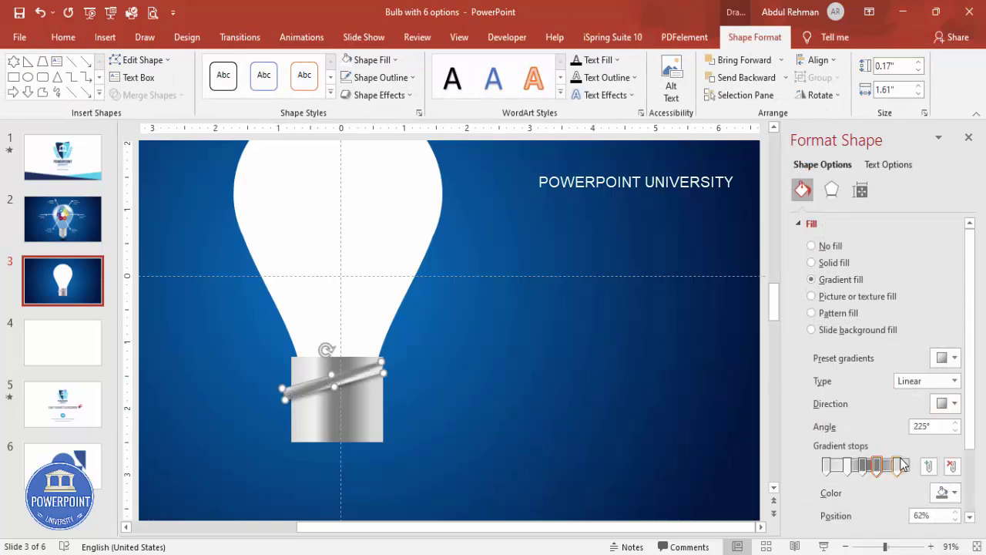
{"action": "left_click", "coordinate": [540, 397]}
{"action": "left_click", "coordinate": [370, 377]}
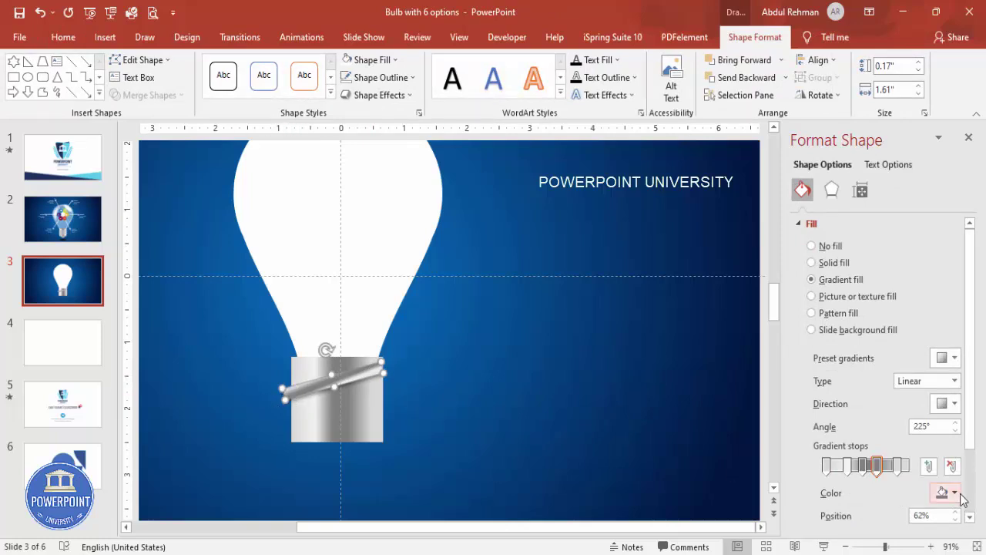
- Move the band's gradient stop from 87% to 78% and adjust its length and position
{"action": "left_click_drag", "start_coordinate": [896, 472], "coordinate": [857, 471]}
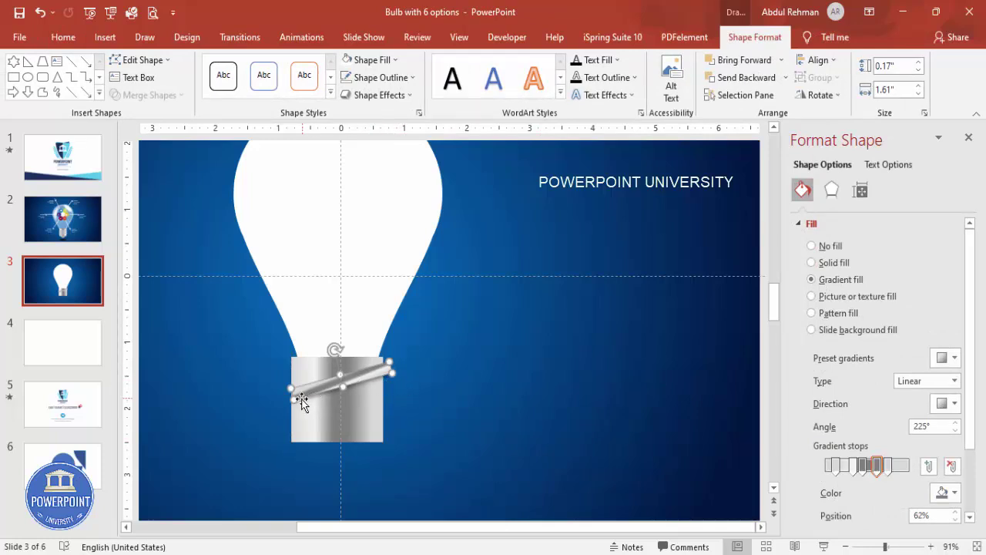
{"action": "left_click_drag", "start_coordinate": [293, 398], "coordinate": [289, 400]}
{"action": "left_click_drag", "start_coordinate": [343, 382], "coordinate": [337, 351]}
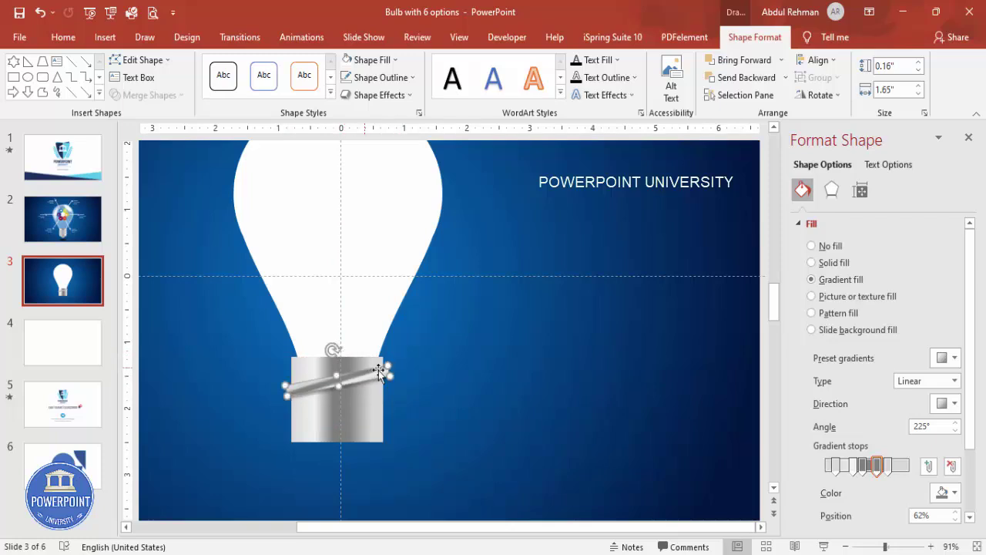
- Duplicate the thread band twice below the original to form three stacked threads
{"action": "left_click_drag", "start_coordinate": [380, 379], "coordinate": [370, 396]}
{"action": "key", "text": "Up"}
{"action": "key", "text": "Up"}
{"action": "key", "text": "Up"}
{"action": "key", "text": "Up"}
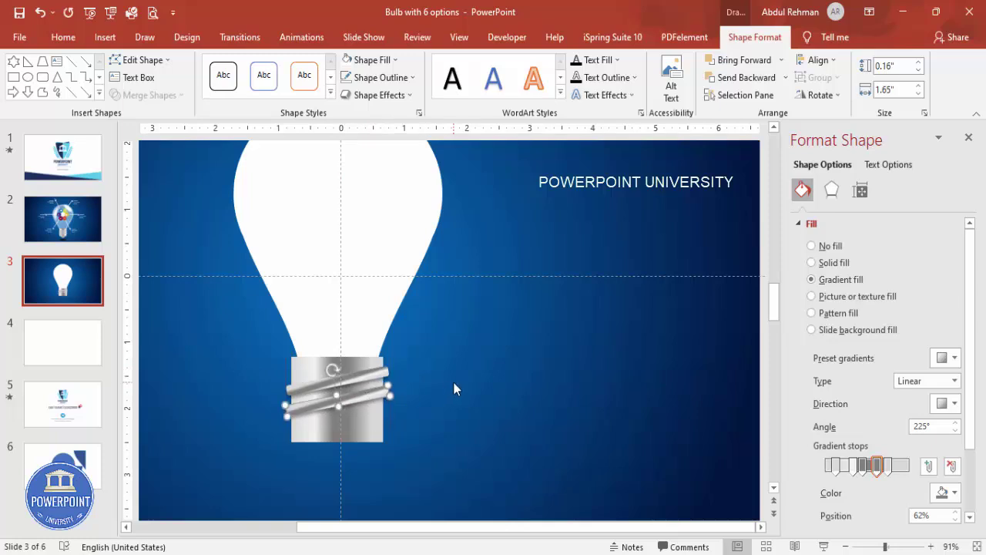
{"action": "key", "text": "ctrl+d"}
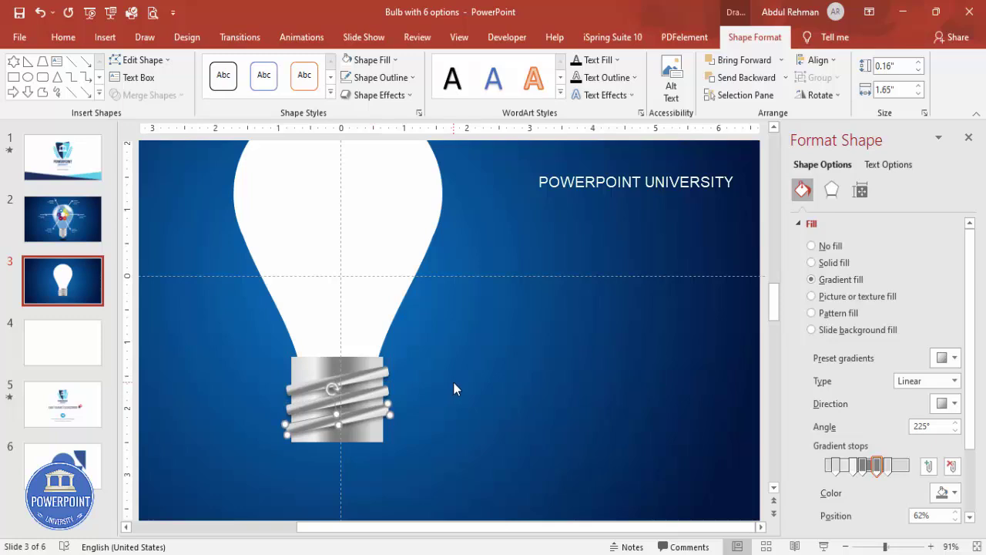
{"action": "left_click", "coordinate": [459, 380]}
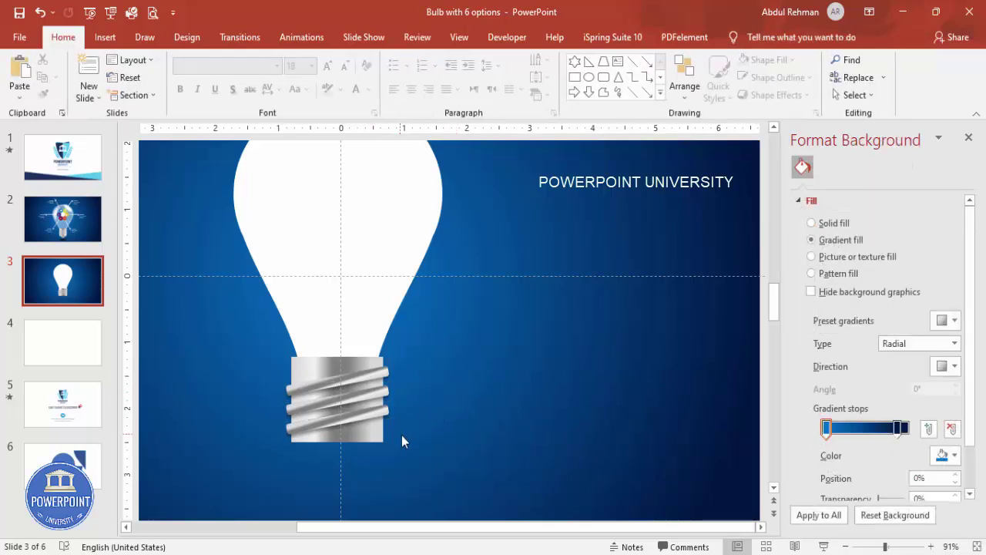
- Draw a trapezoid below the screw base
{"action": "left_click", "coordinate": [105, 37]}
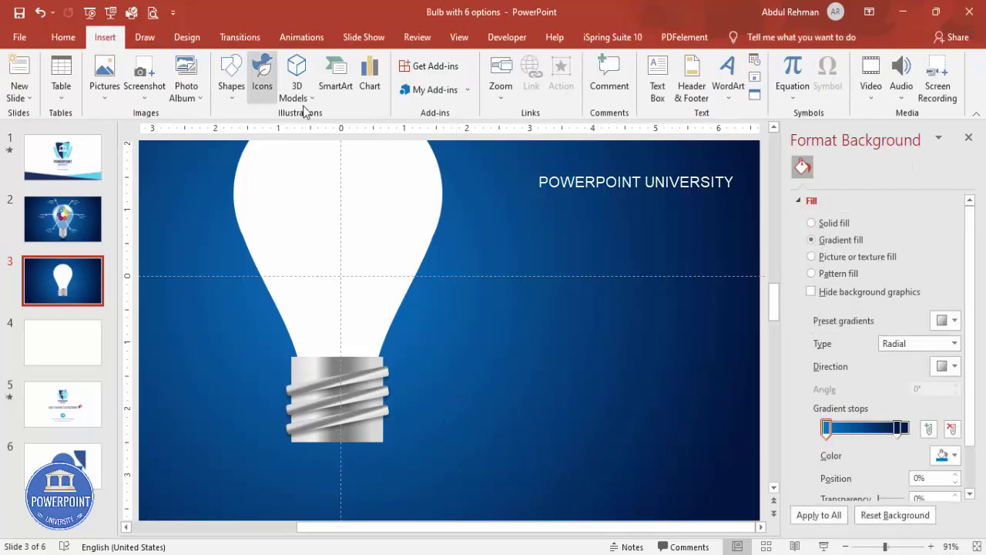
{"action": "left_click", "coordinate": [229, 99]}
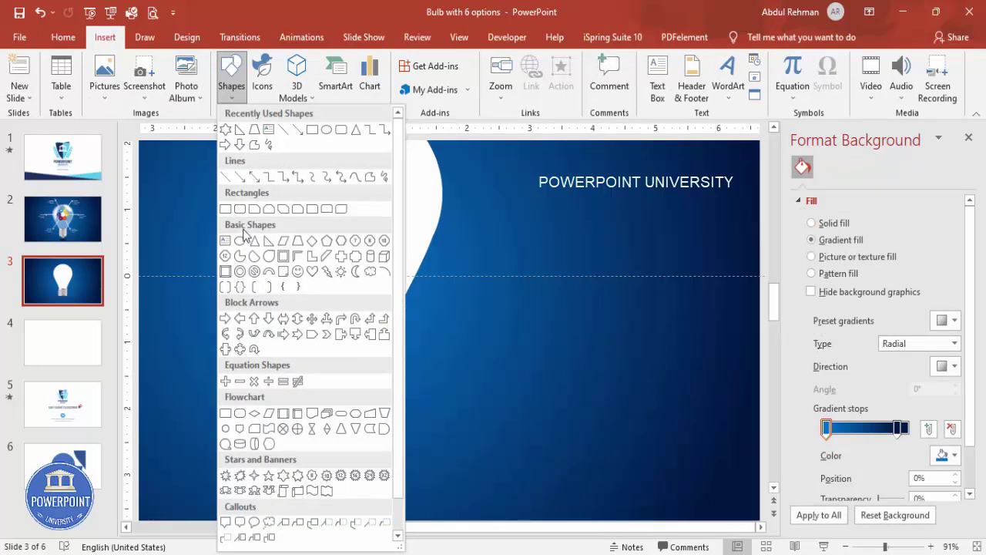
{"action": "left_click", "coordinate": [297, 241]}
{"action": "mouse_move", "coordinate": [292, 442]}
{"action": "left_mouse_down"}
{"action": "mouse_move", "coordinate": [346, 449]}
{"action": "mouse_move", "coordinate": [384, 473]}
{"action": "left_mouse_up"}
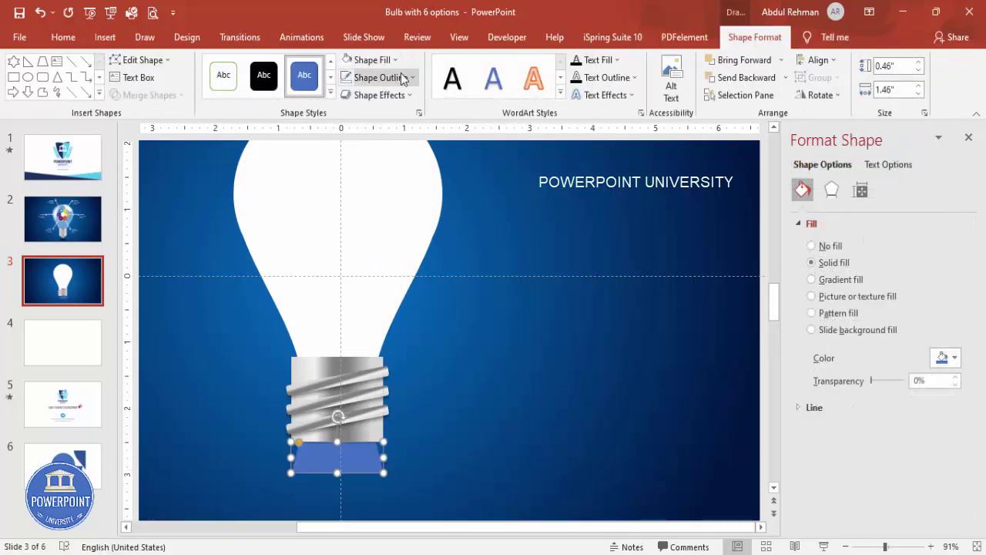
- Copy the screw base's metallic gradient onto the trapezoid with Format Painter
{"action": "left_click", "coordinate": [339, 372]}
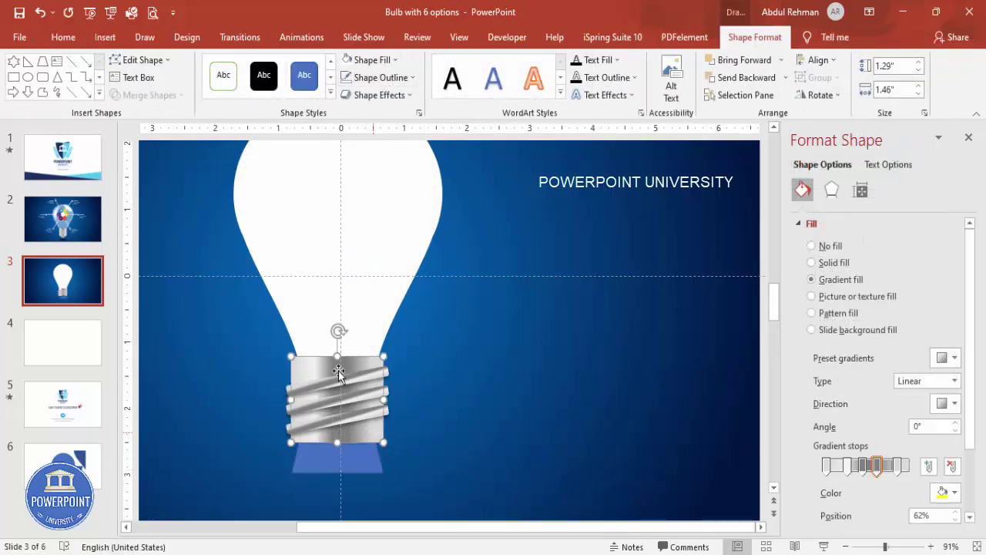
{"action": "left_click", "coordinate": [63, 37]}
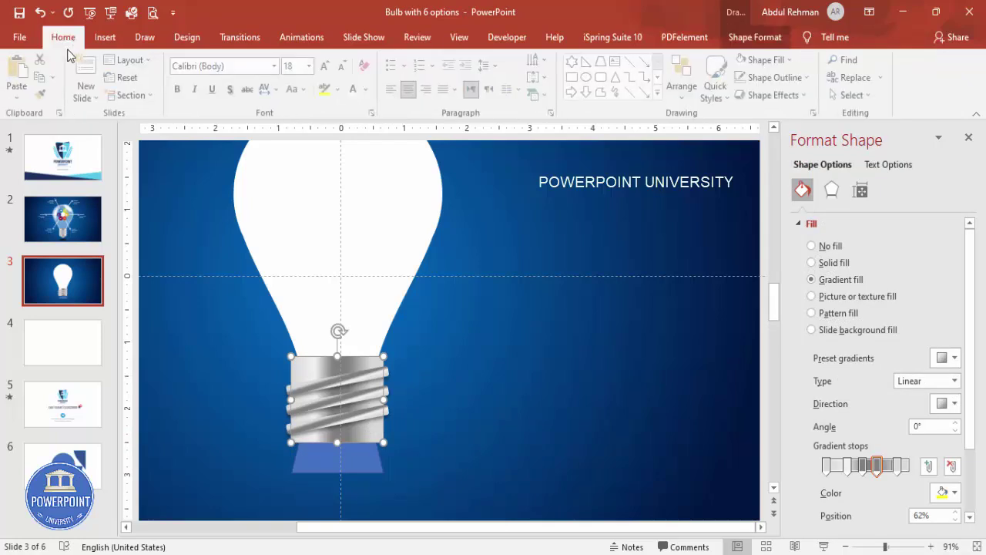
{"action": "left_click", "coordinate": [45, 94]}
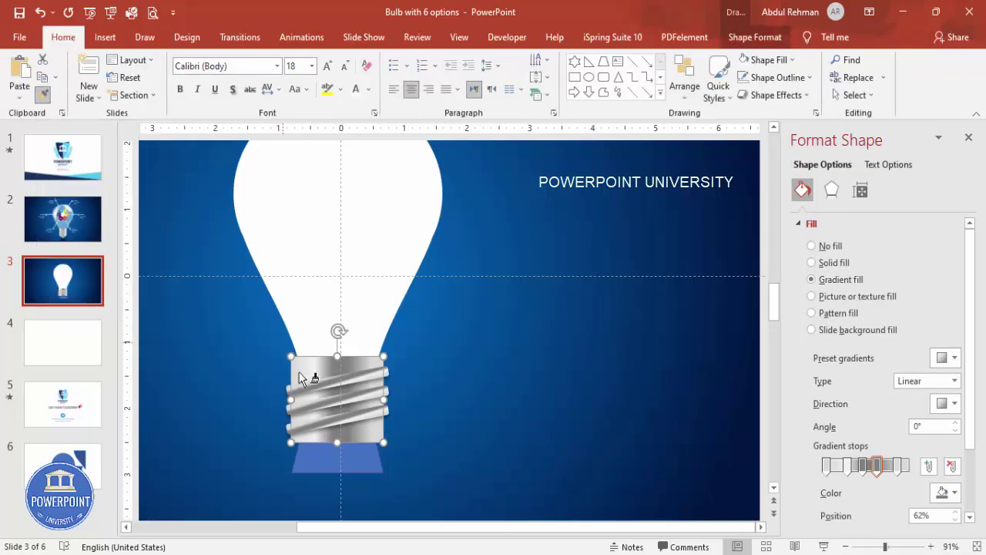
{"action": "left_click", "coordinate": [359, 458]}
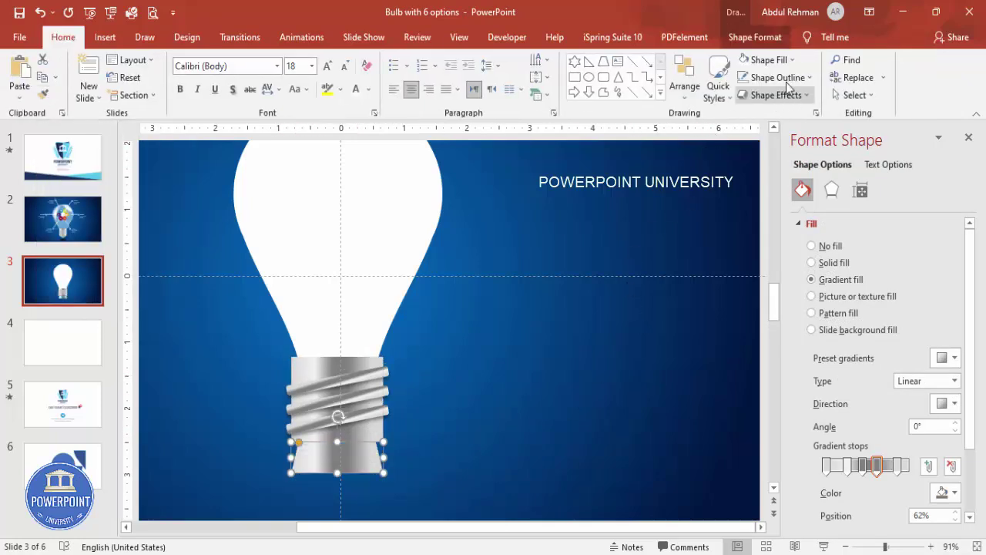
- Flip the trapezoid vertically and taper it narrower toward the bottom
{"action": "left_click", "coordinate": [754, 37]}
{"action": "left_click", "coordinate": [826, 97]}
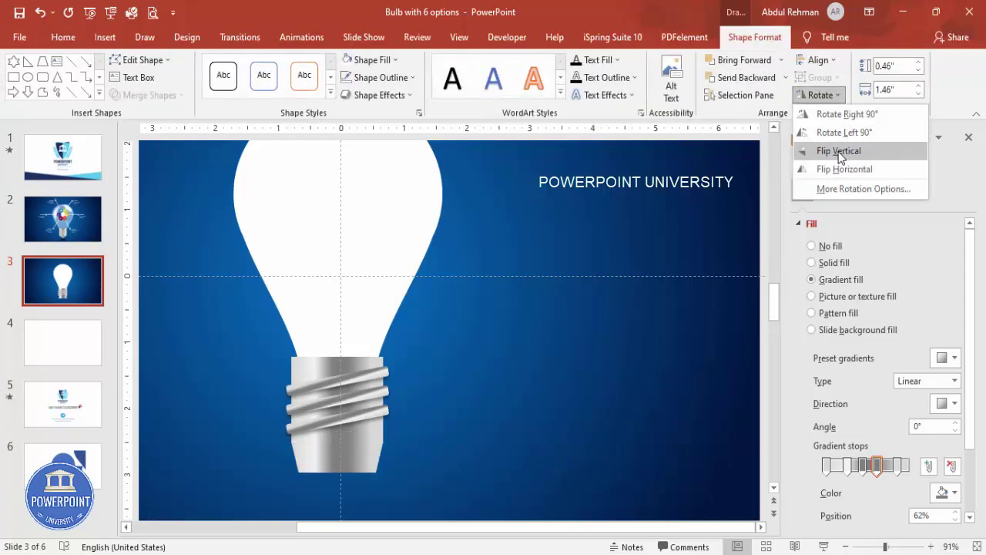
{"action": "left_click", "coordinate": [840, 151]}
{"action": "left_click_drag", "start_coordinate": [299, 471], "coordinate": [338, 460]}
- Shorten the trapezoid tip to 0.27 inches and angle its gradient diagonally at 135°
{"action": "left_click", "coordinate": [381, 470]}
{"action": "left_click", "coordinate": [362, 450]}
{"action": "left_click", "coordinate": [954, 404]}
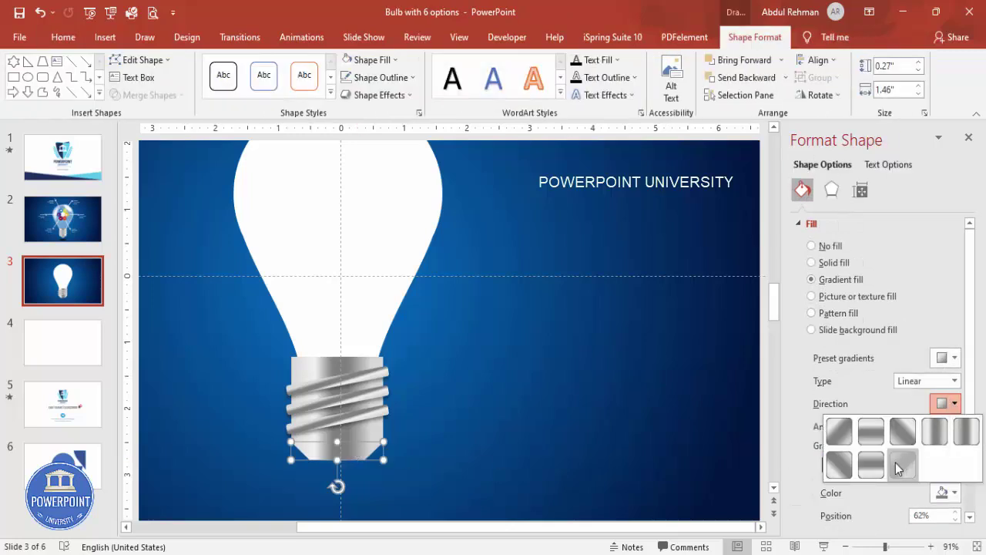
{"action": "left_click", "coordinate": [898, 465]}
{"action": "left_click", "coordinate": [952, 405]}
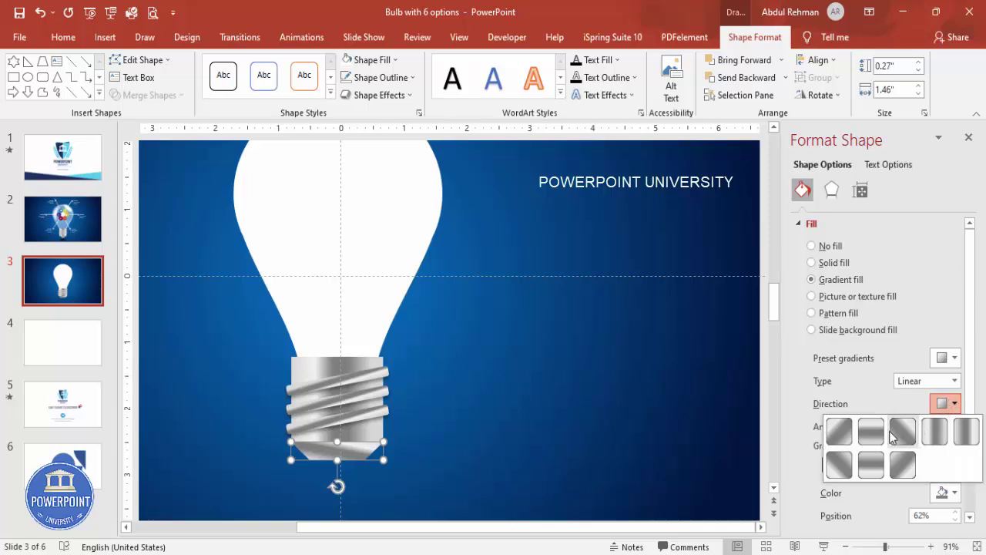
{"action": "left_click", "coordinate": [903, 433]}
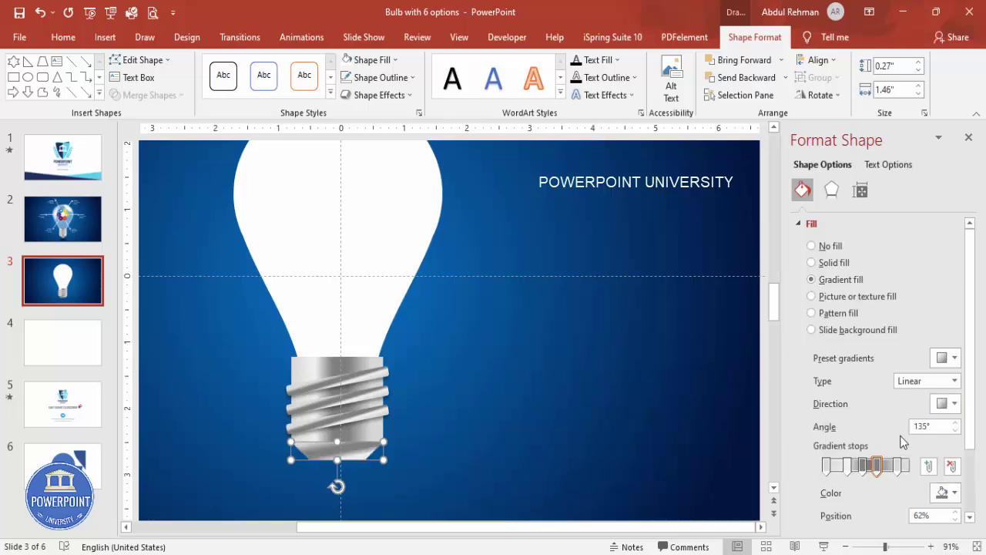
{"action": "left_click", "coordinate": [586, 463]}
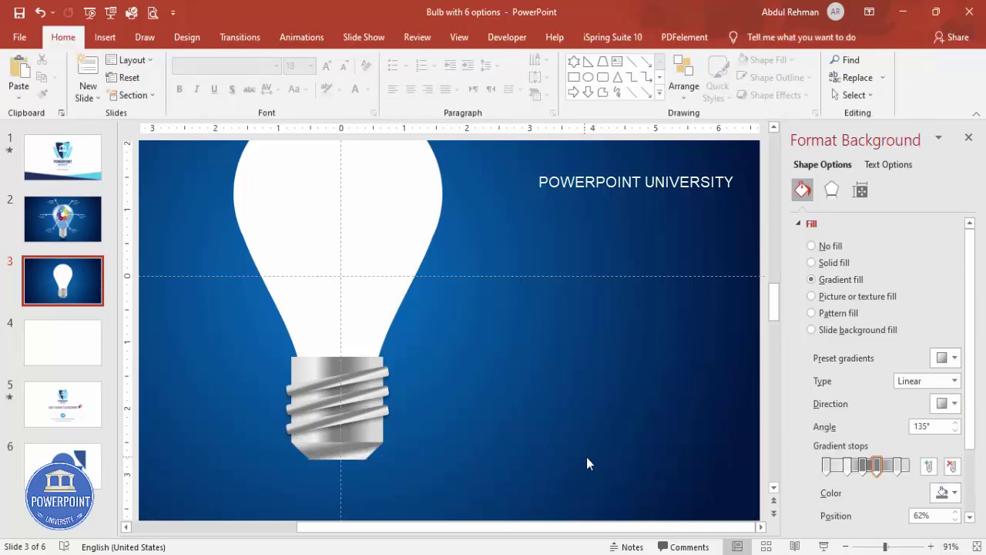
{"action": "left_click", "coordinate": [341, 455]}
{"action": "left_click", "coordinate": [468, 457]}
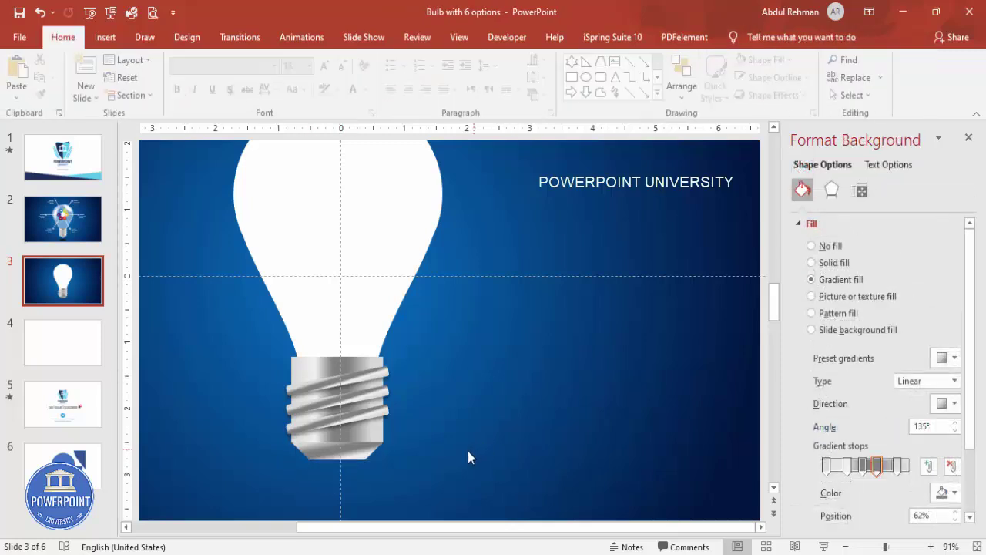
{"action": "left_click", "coordinate": [976, 544]}
- Select the cap, thread bands and tip together and group them with Ctrl+G
{"action": "left_click_drag", "start_coordinate": [527, 493], "coordinate": [375, 383]}
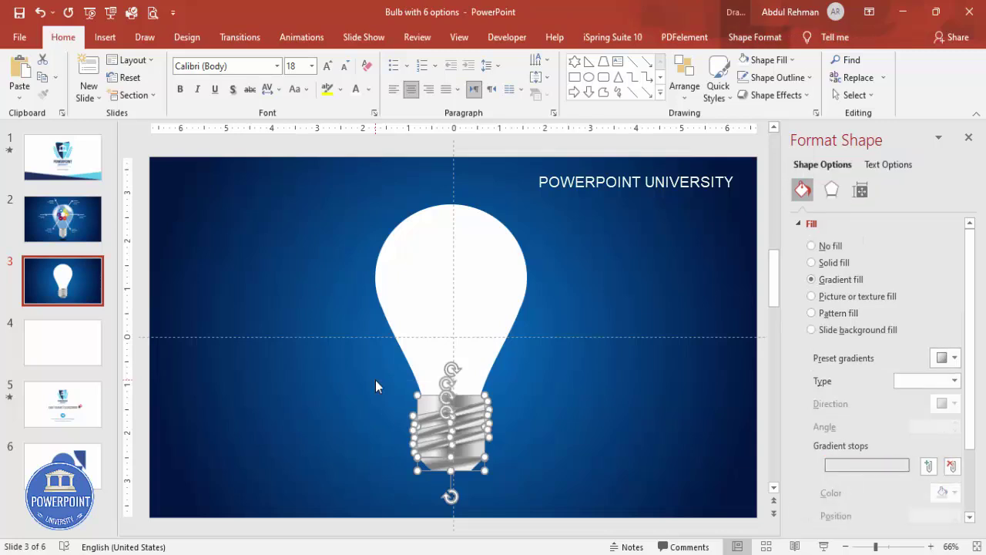
{"action": "key", "text": "ctrl+g"}
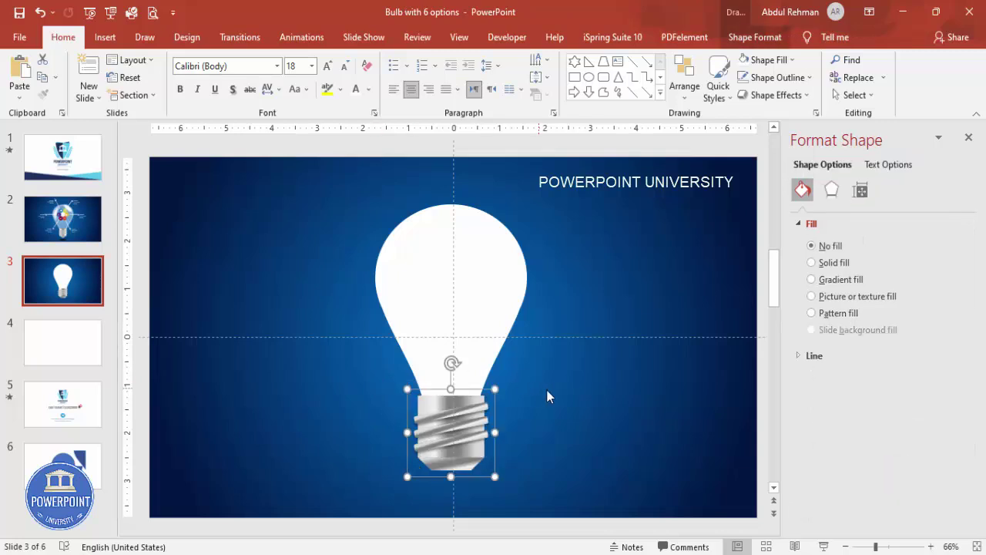
{"action": "left_click", "coordinate": [602, 389]}
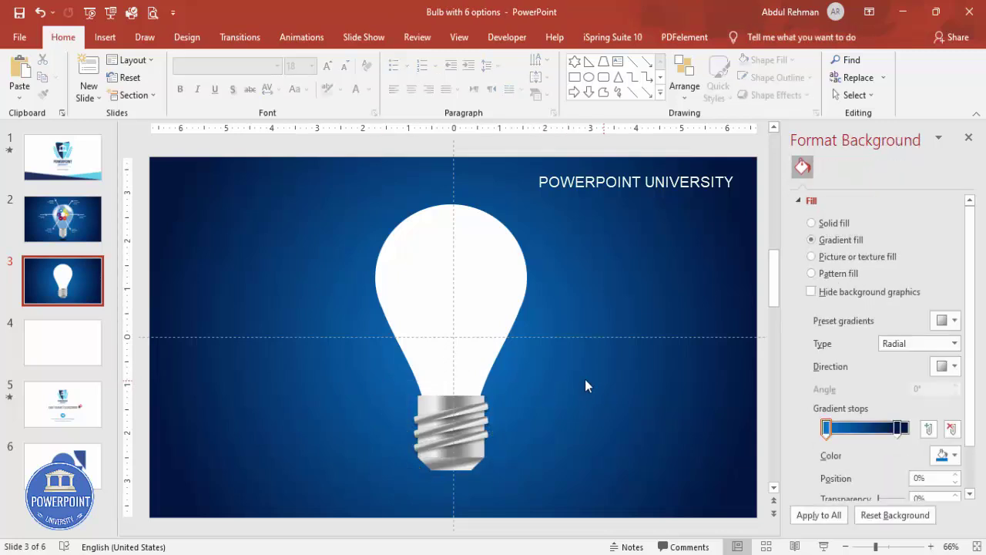